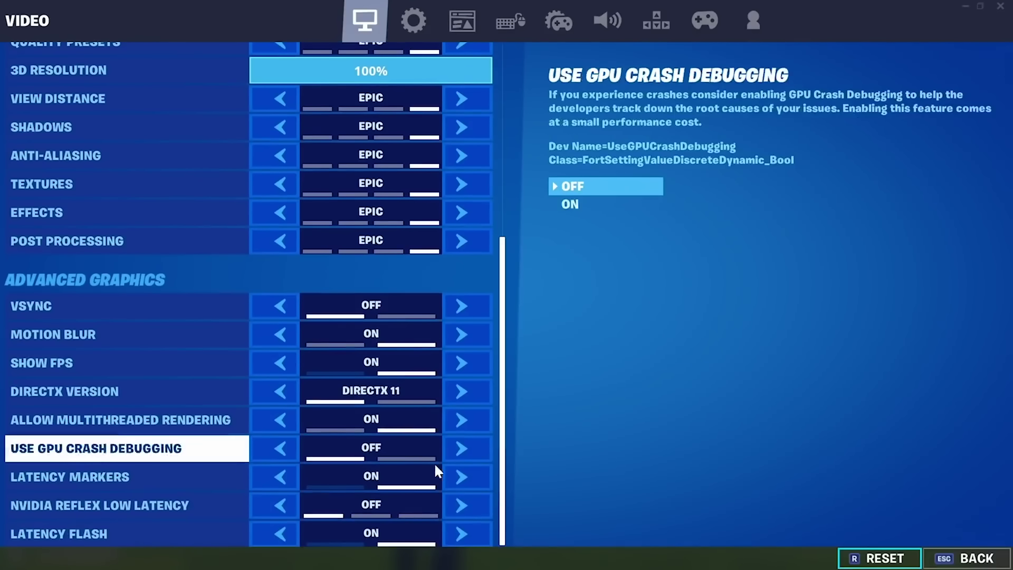
Set Fortnite's NVIDIA Reflex Low Latency to On (Enabled + Boost)
left_click(470, 505)
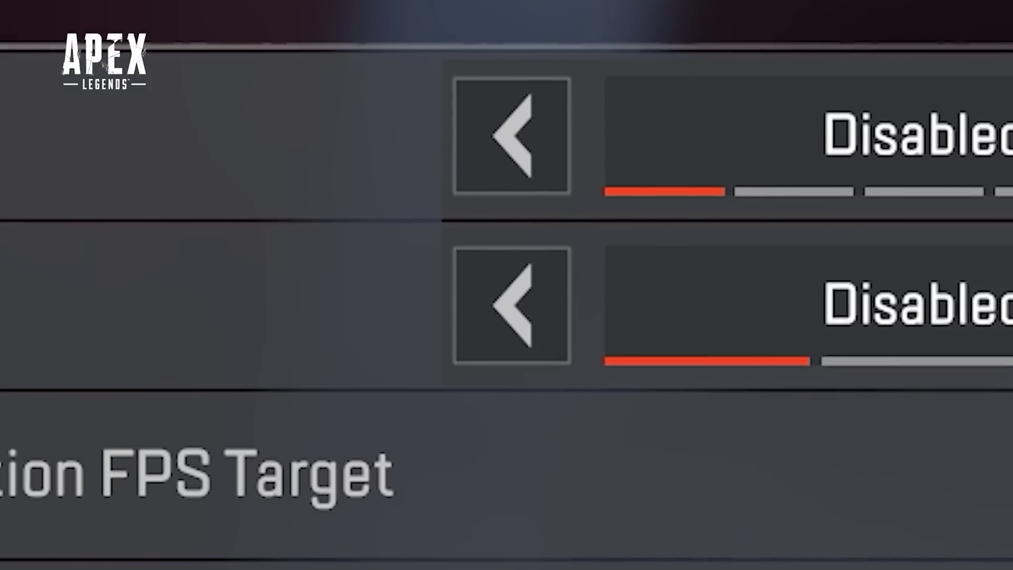
left_click(910, 332)
left_click(910, 332)
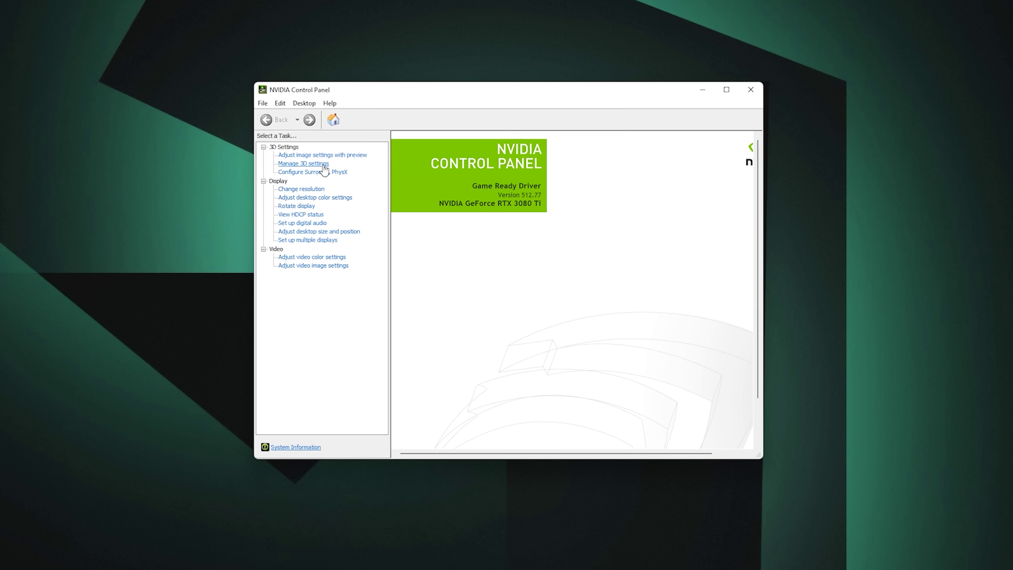
Change the global Low Latency Mode to Ultra in Manage 3D settings
left_click(324, 164)
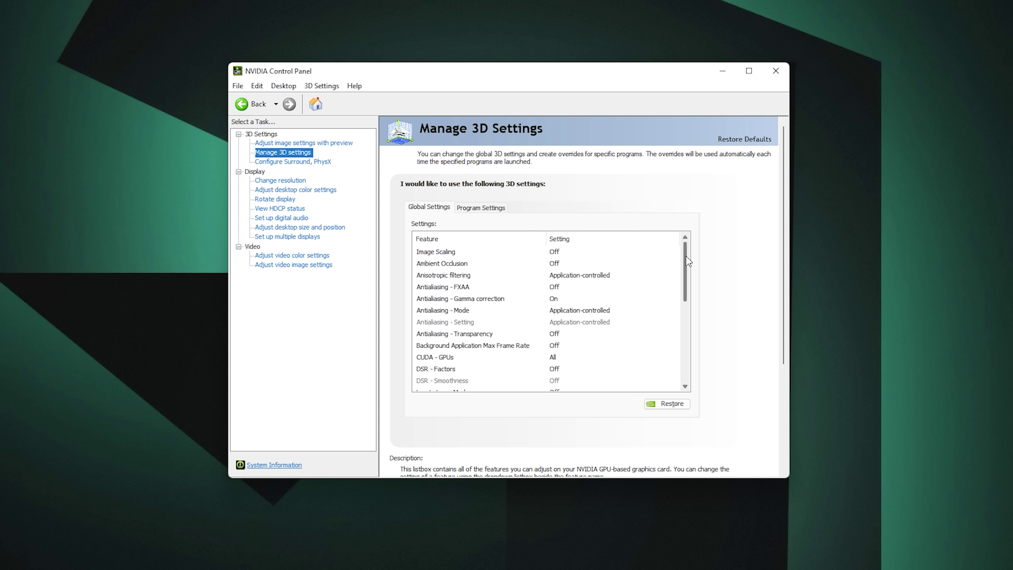
left_click_drag(688, 262, 687, 300)
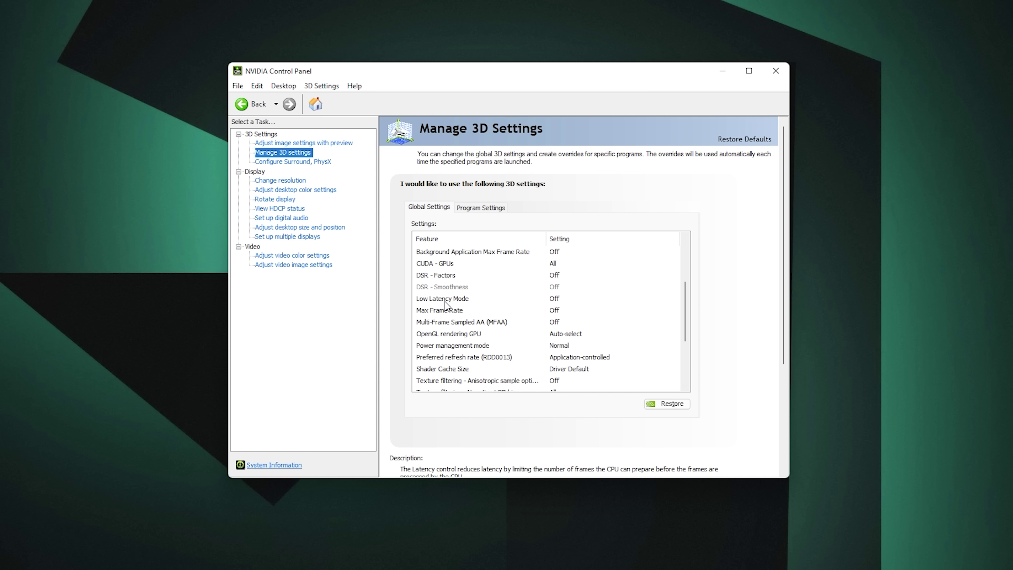
left_click(549, 299)
left_click(554, 300)
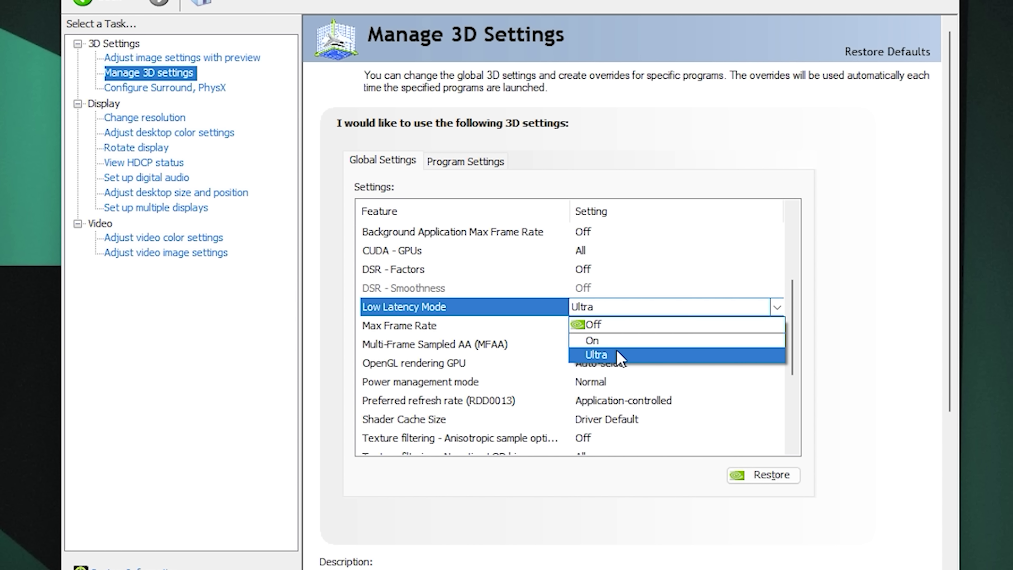
left_click(618, 355)
scroll(620, 359, "up", 2)
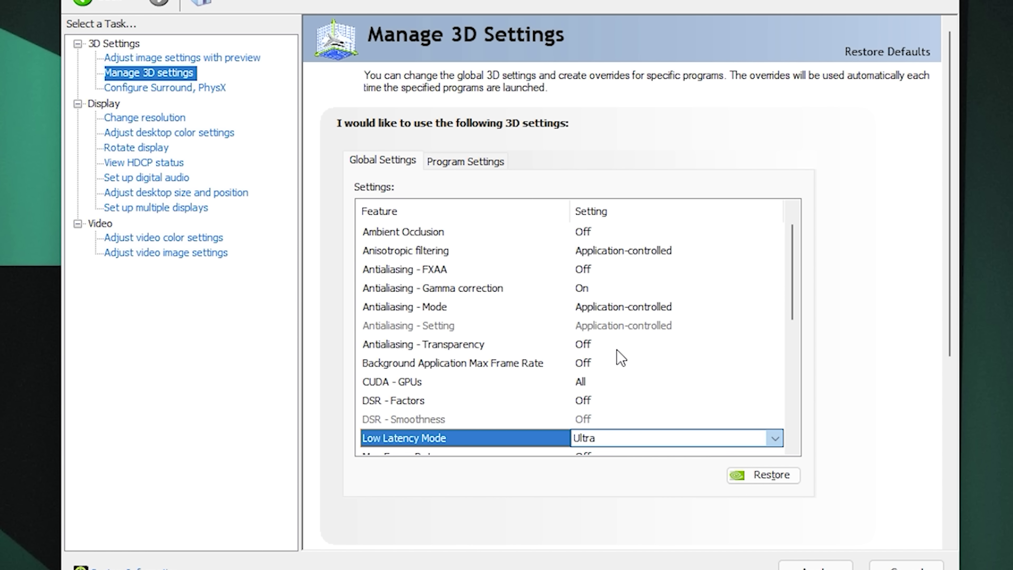
scroll(620, 357, "down", 3)
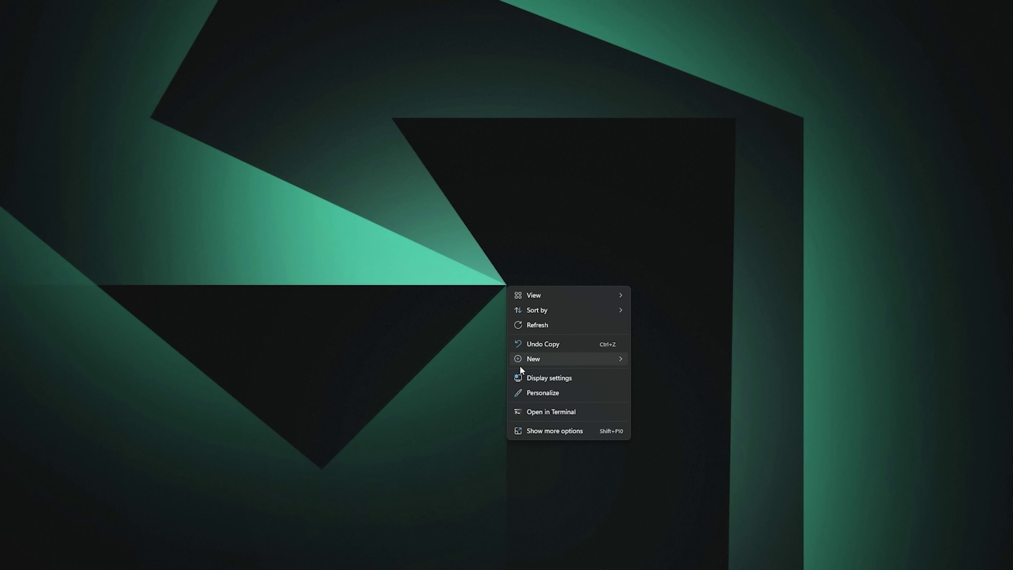
Go to Display settings > Advanced display and expand the Choose a refresh rate list
left_click(521, 384)
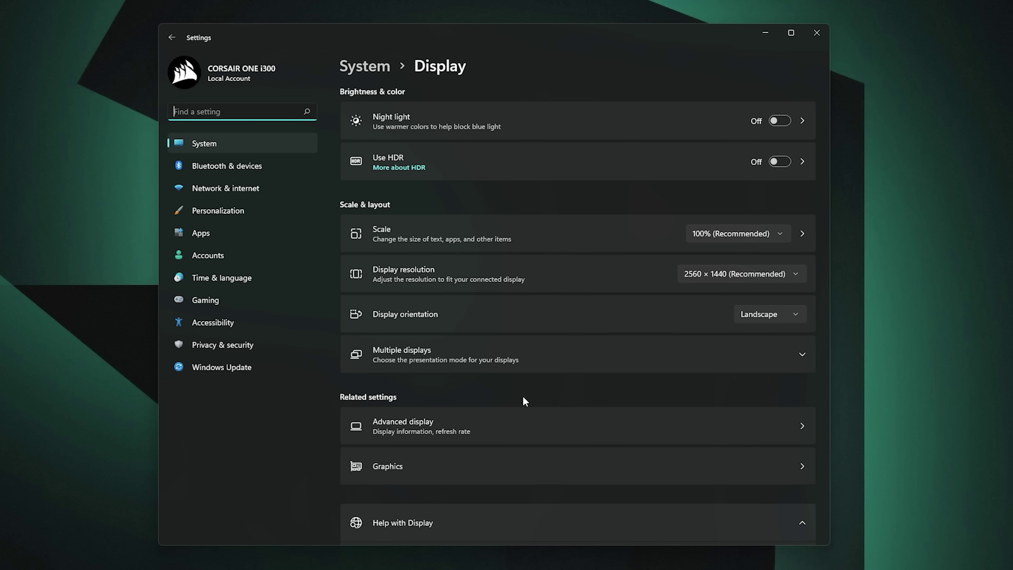
scroll(519, 309, "down", 3)
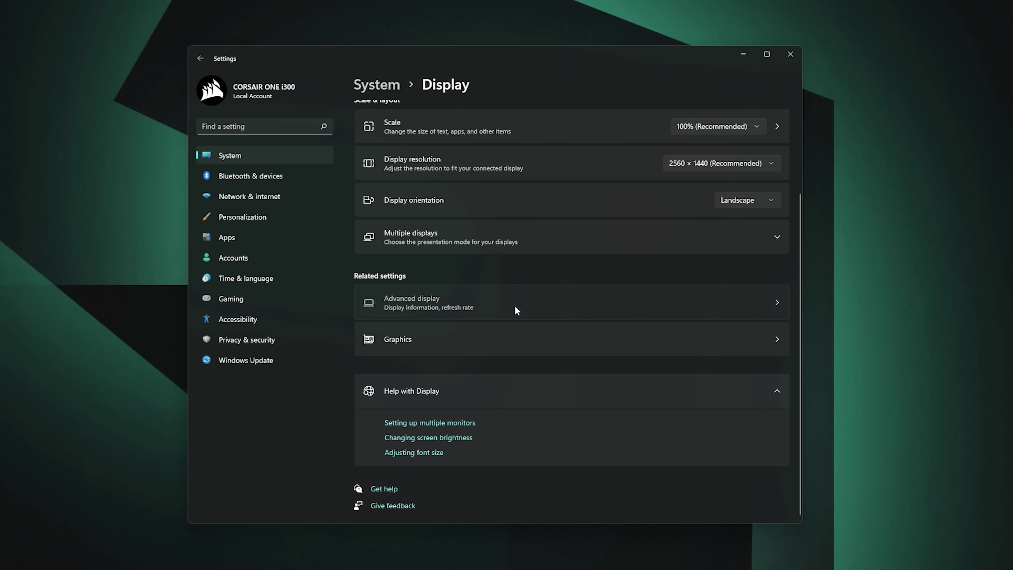
left_click(514, 305)
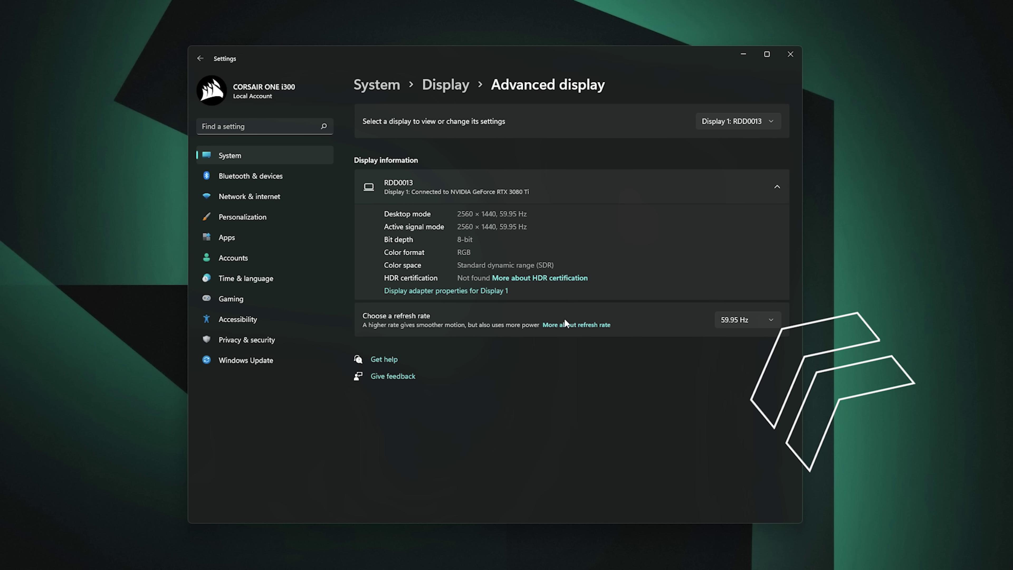
left_click(746, 319)
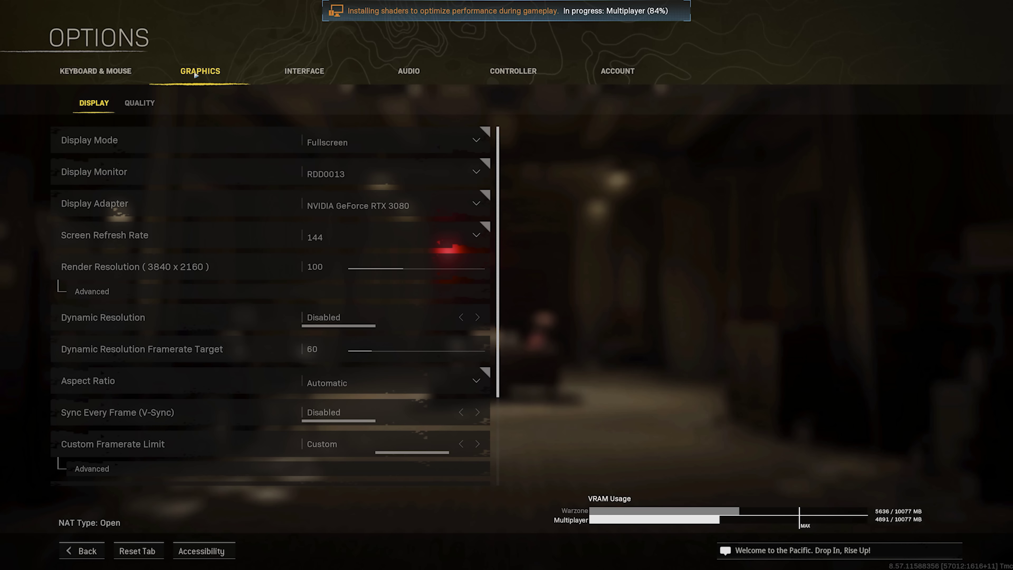
Expand Warzone's Custom Framerate Limit Advanced and set the Gameplay limit to 141
scroll(242, 248, "down", 2)
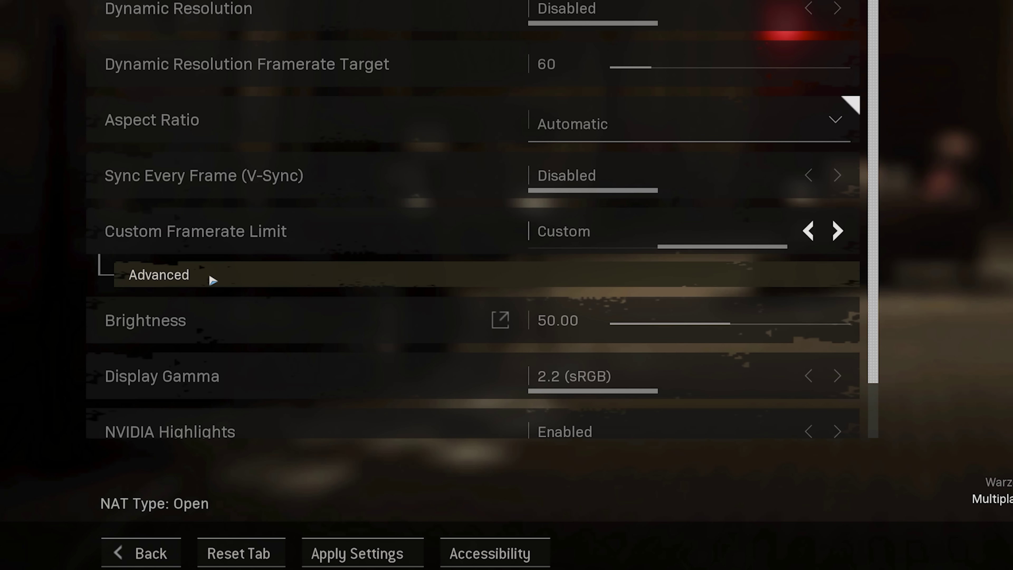
left_click(210, 279)
left_click(507, 274)
type("141")
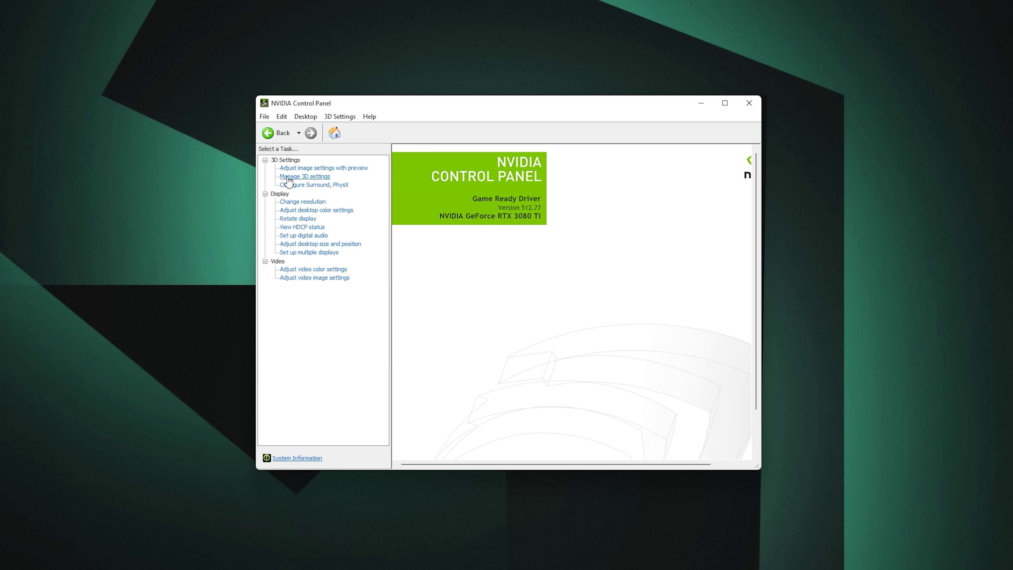
Turn on the global Max Frame Rate in Manage 3D settings and type 14 as the FPS limit
left_click(288, 178)
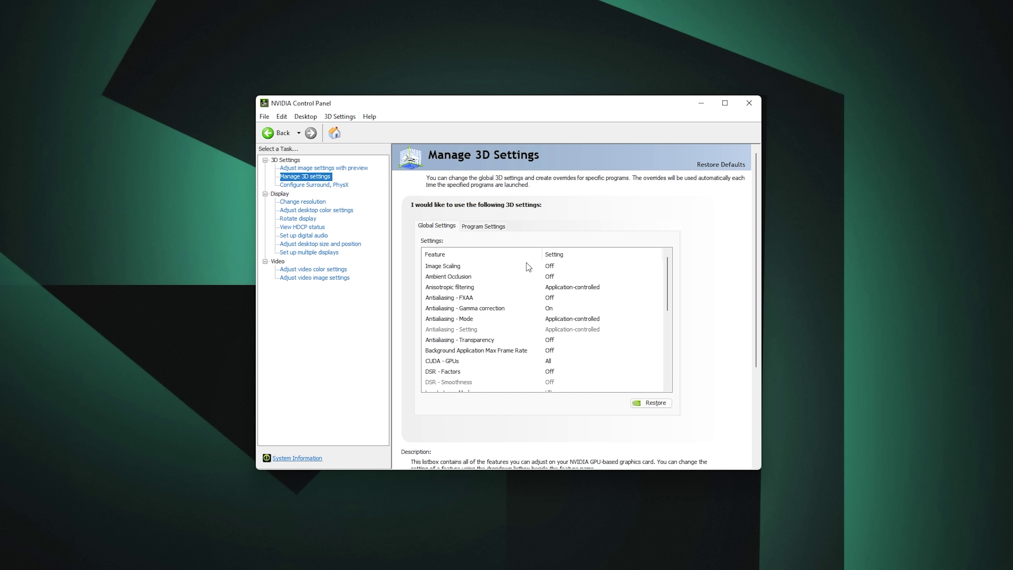
left_click_drag(667, 270, 669, 309)
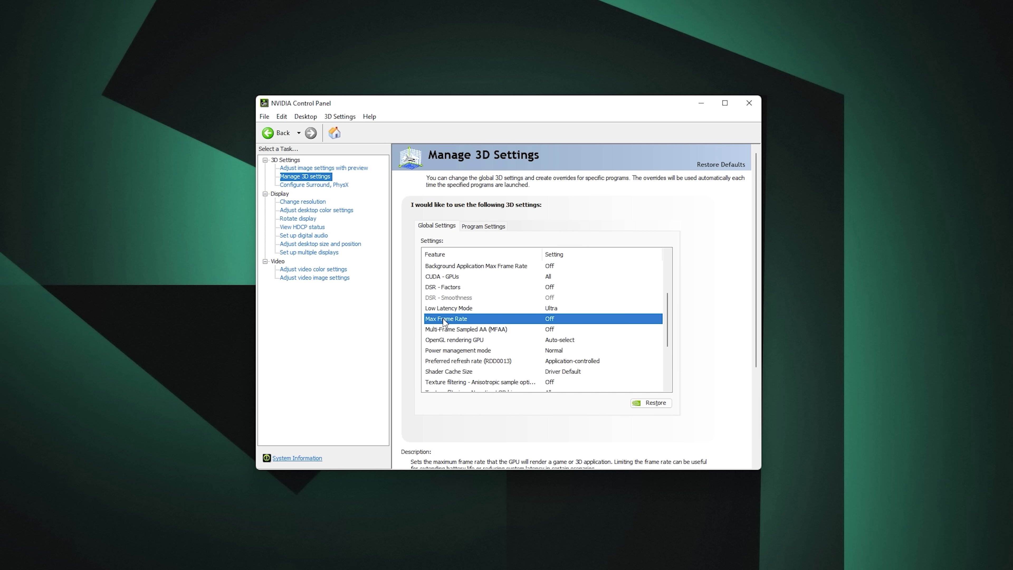
left_click(555, 319)
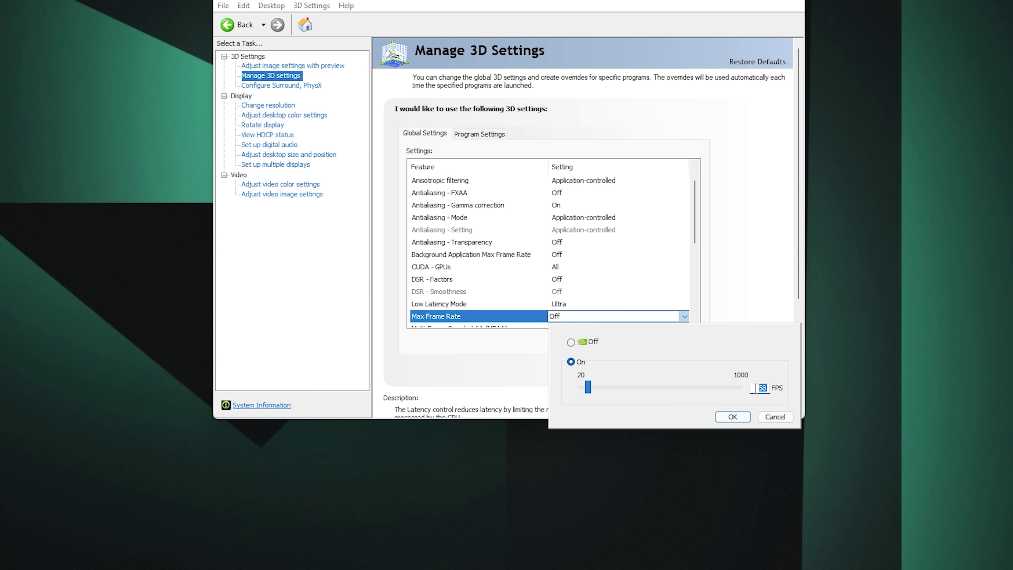
type("14")
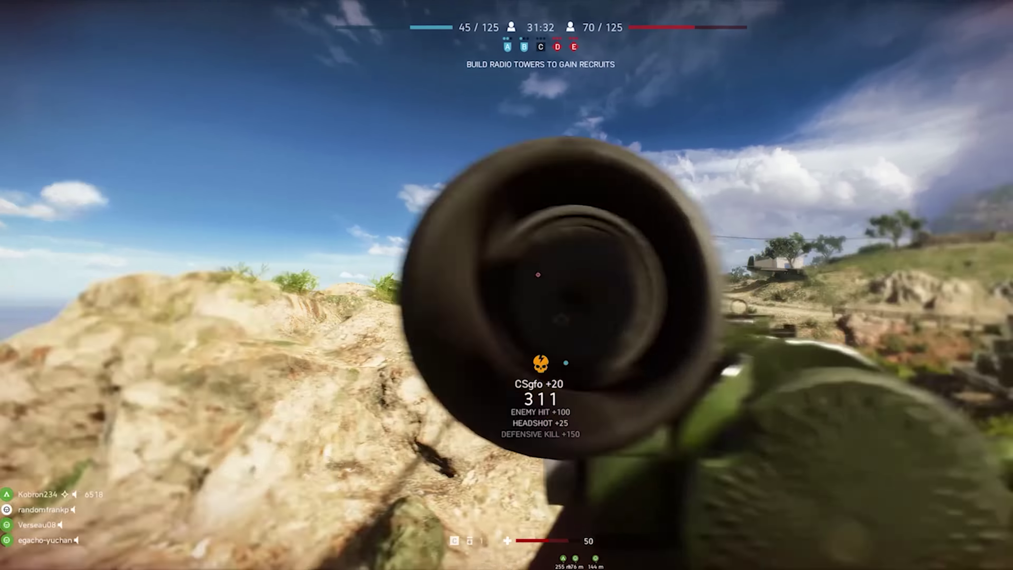
Fire the scoped rifle at the enemy during Battlefield V gameplay
left_click(507, 285)
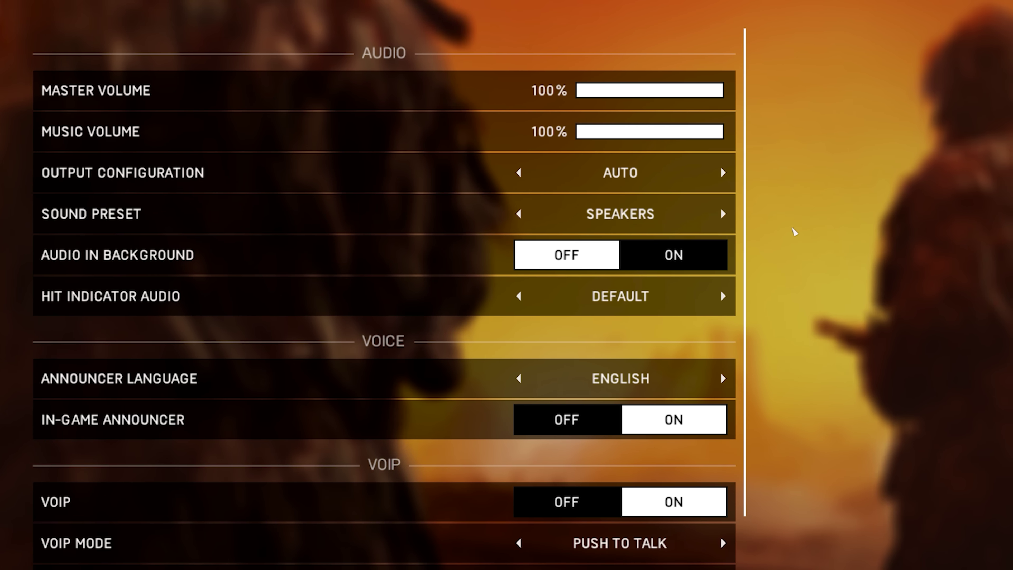
Cycle Battlefield V's Sound Preset through Night Mode, Headphones and 3D Headphones to War Tapes
mouse_move(605, 218)
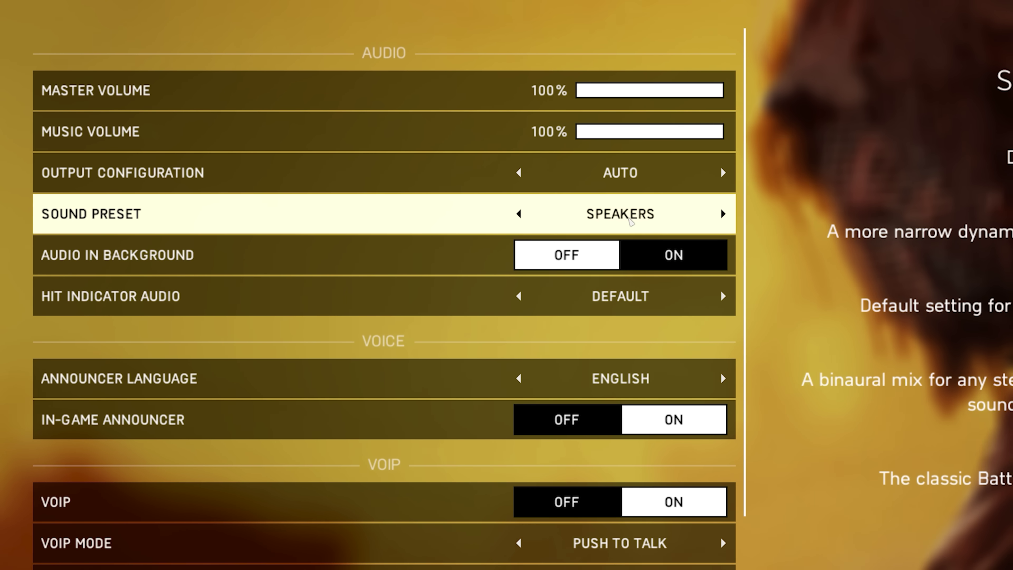
left_click(723, 214)
left_click(723, 215)
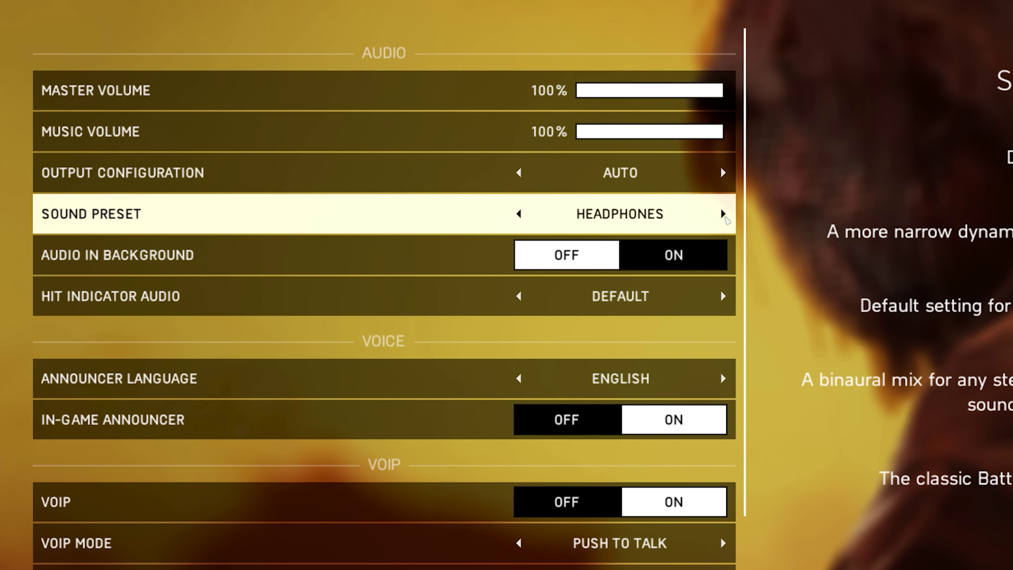
left_click(723, 215)
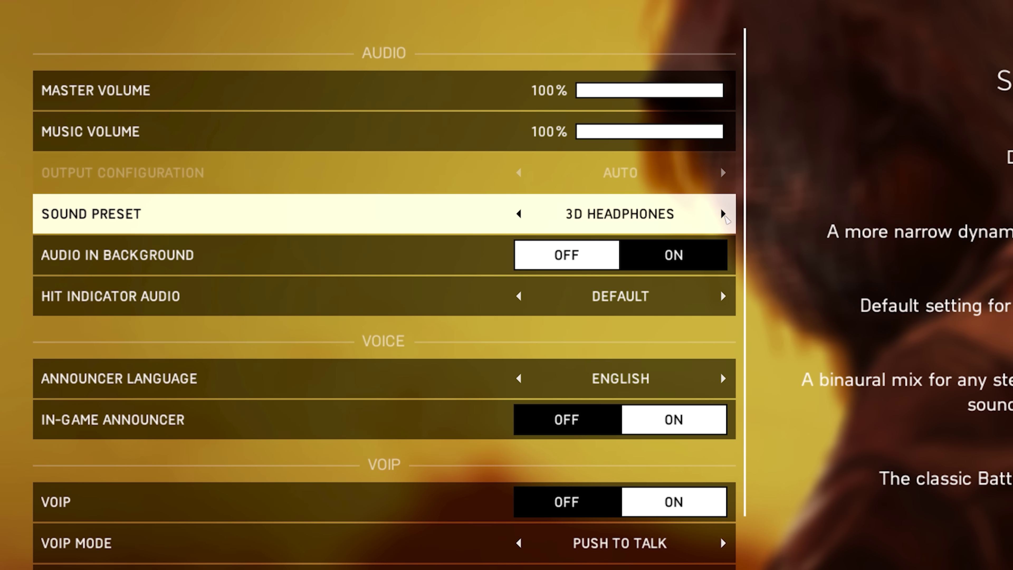
left_click(723, 215)
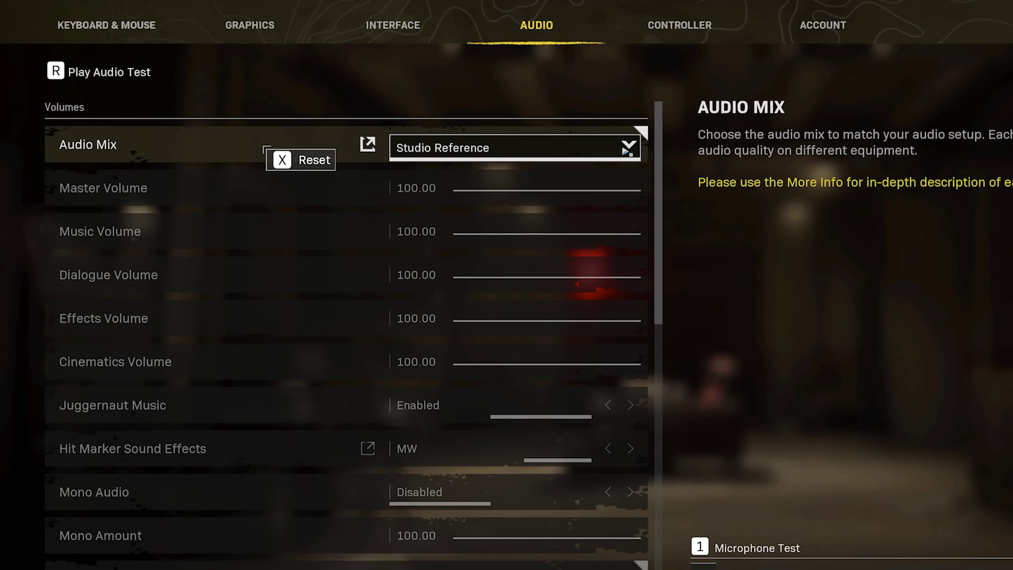
Choose Dynamic Home Theater from Warzone's Audio Mix dropdown
left_click(474, 147)
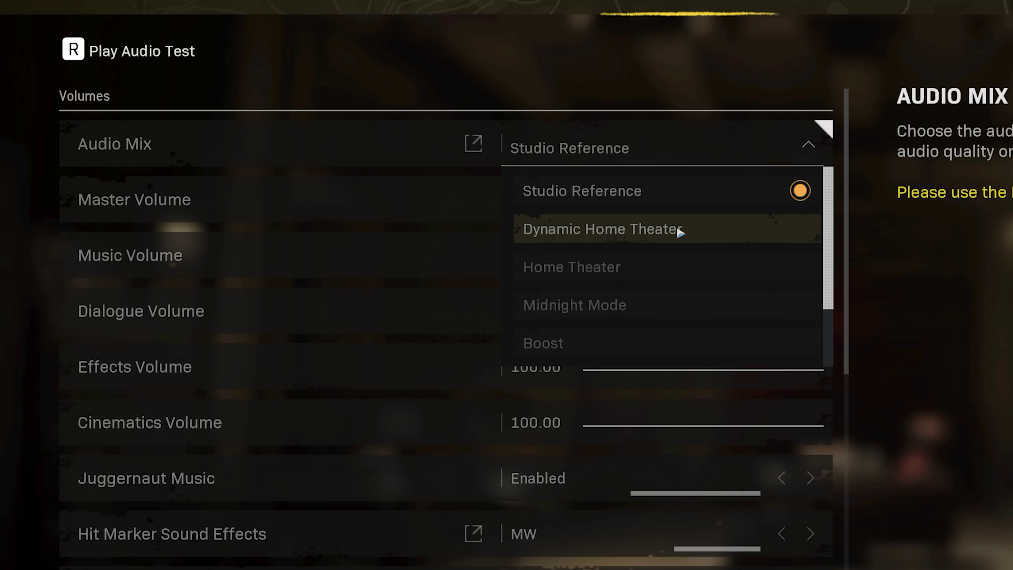
left_click(680, 233)
left_click(671, 151)
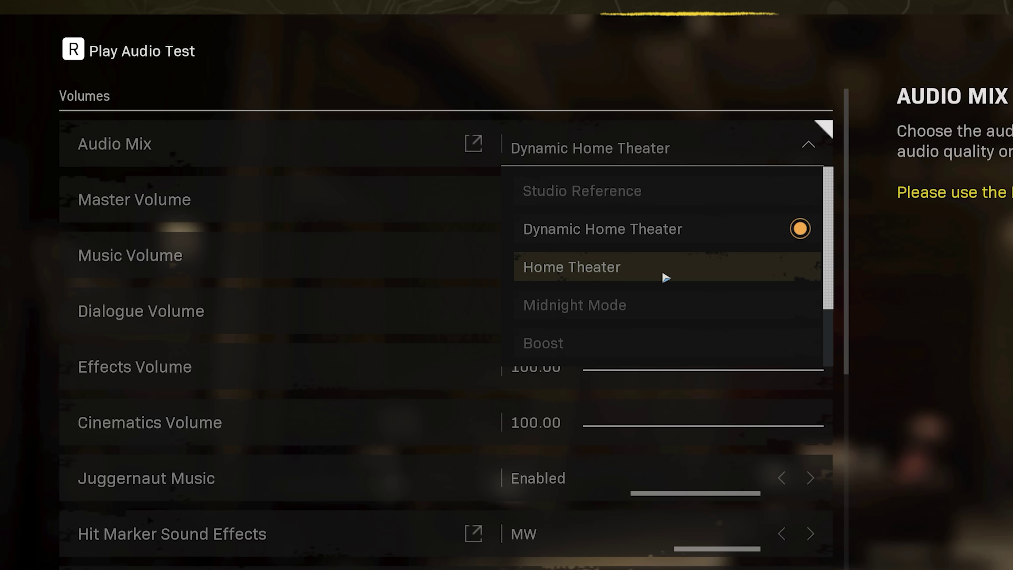
scroll(662, 267, "down", 1)
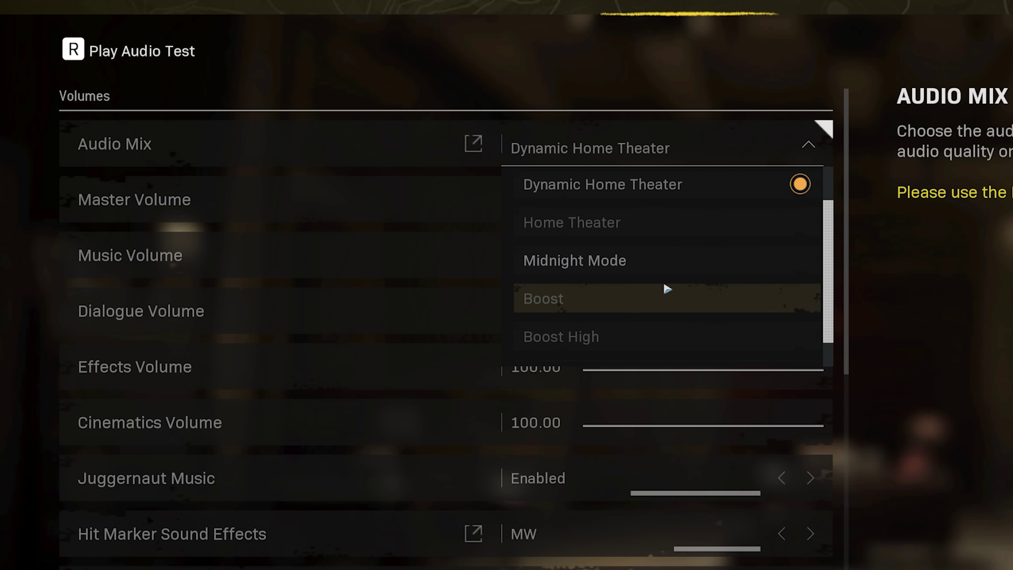
scroll(667, 303, "down", 1)
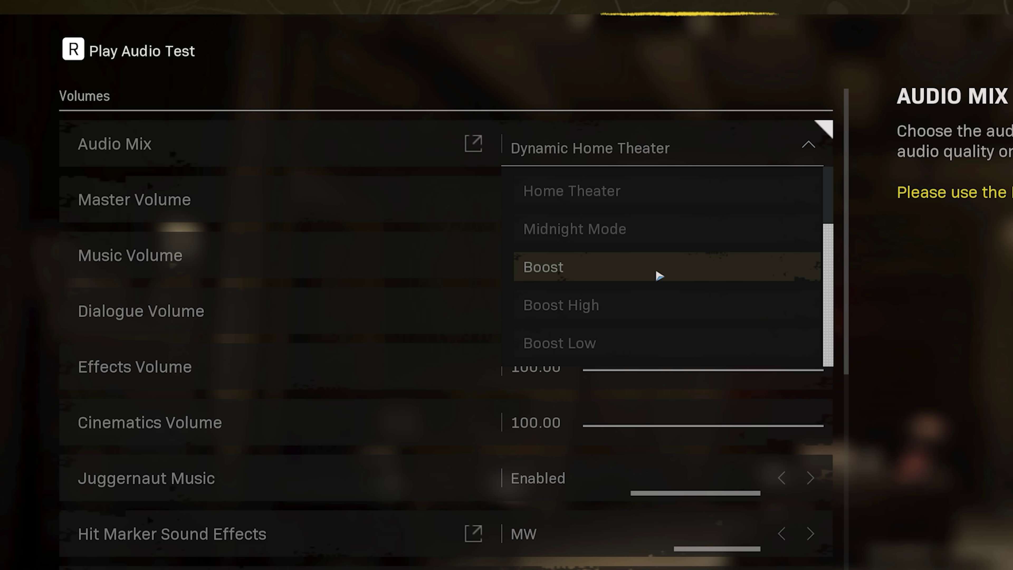
scroll(659, 275, "up", 2)
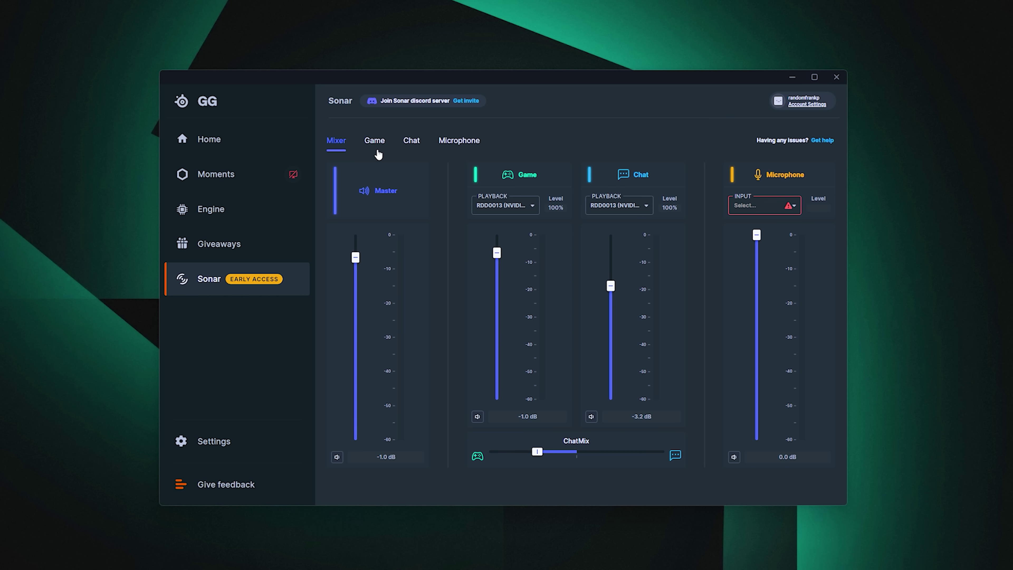
Open the Game equalizer and roughly place the highs, 6.35 kHz, mid (1.33 kHz), bass (126.2 Hz) and sub-bass nodes
left_click(371, 145)
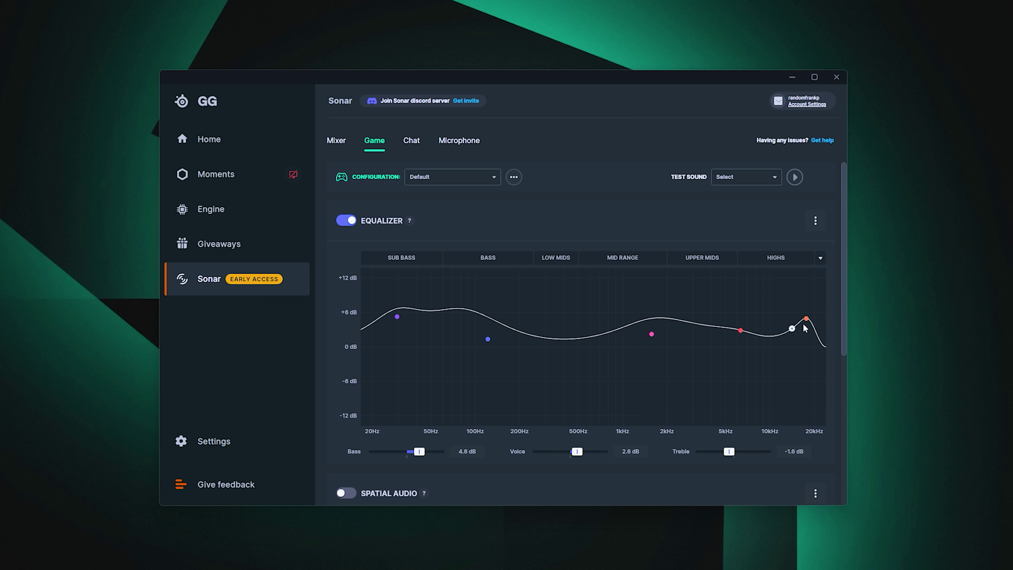
left_click_drag(804, 326, 806, 313)
left_click_drag(741, 331, 742, 334)
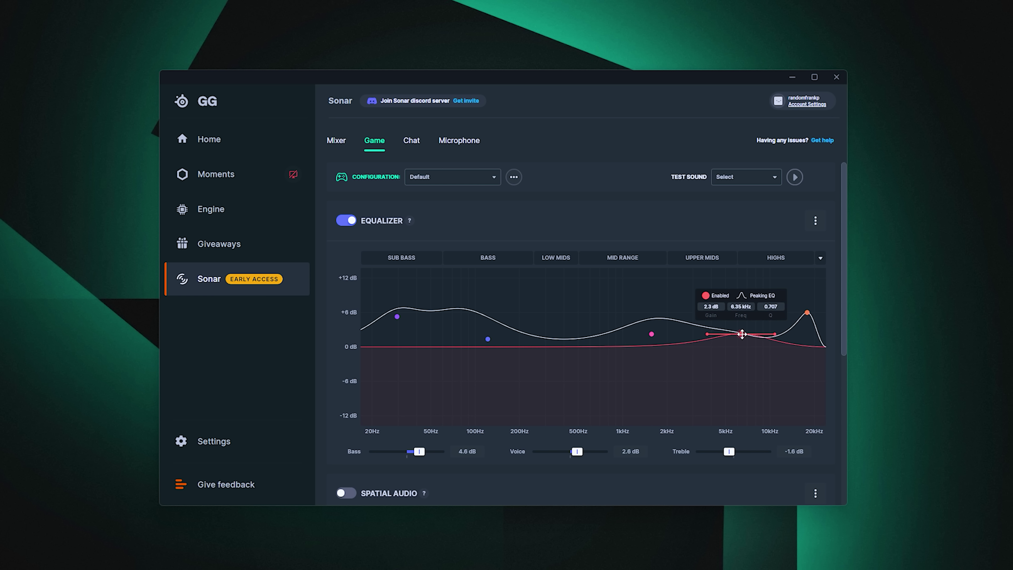
left_click_drag(652, 333, 641, 339)
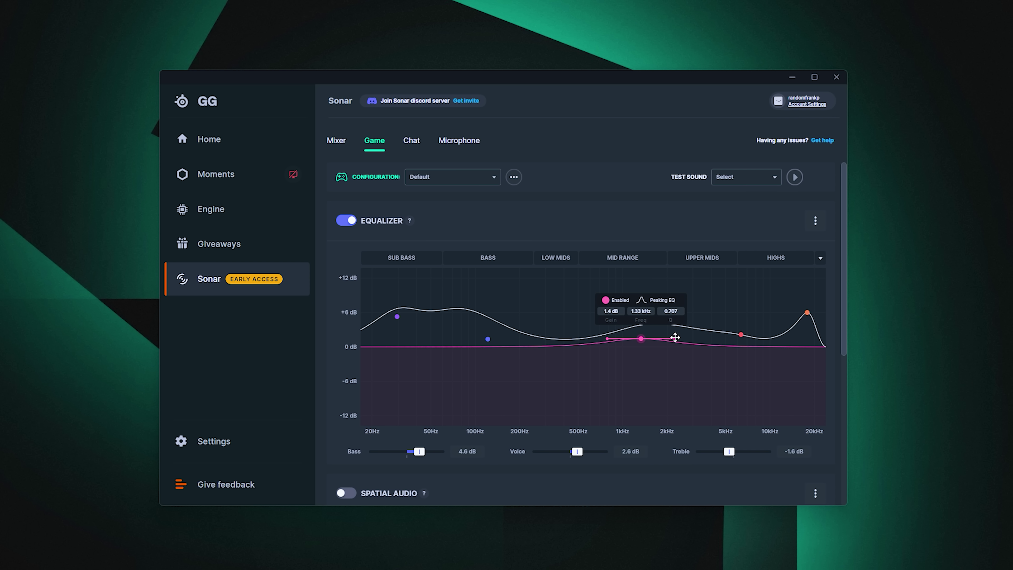
left_click_drag(487, 340, 513, 326)
mouse_move(397, 317)
left_mouse_down()
mouse_move(389, 339)
mouse_move(381, 323)
left_mouse_up()
left_click_drag(514, 326, 478, 331)
left_click(683, 340)
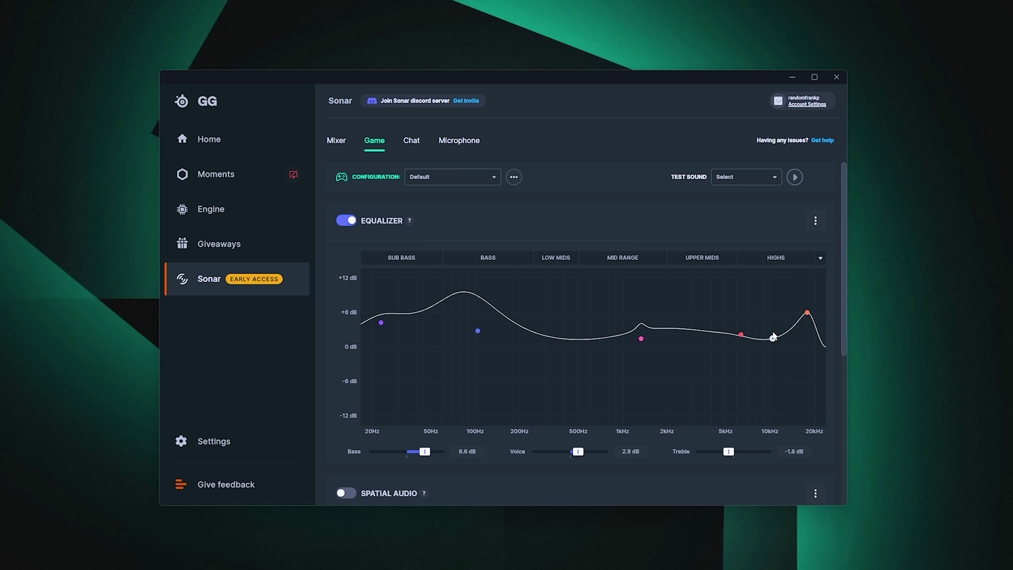
Refine the curve: highs ~15 kHz, upper mids -2 dB at 5.8 kHz, mids 3.1 dB near 1 kHz, sub-bass 5.3 dB
left_click_drag(807, 312, 797, 311)
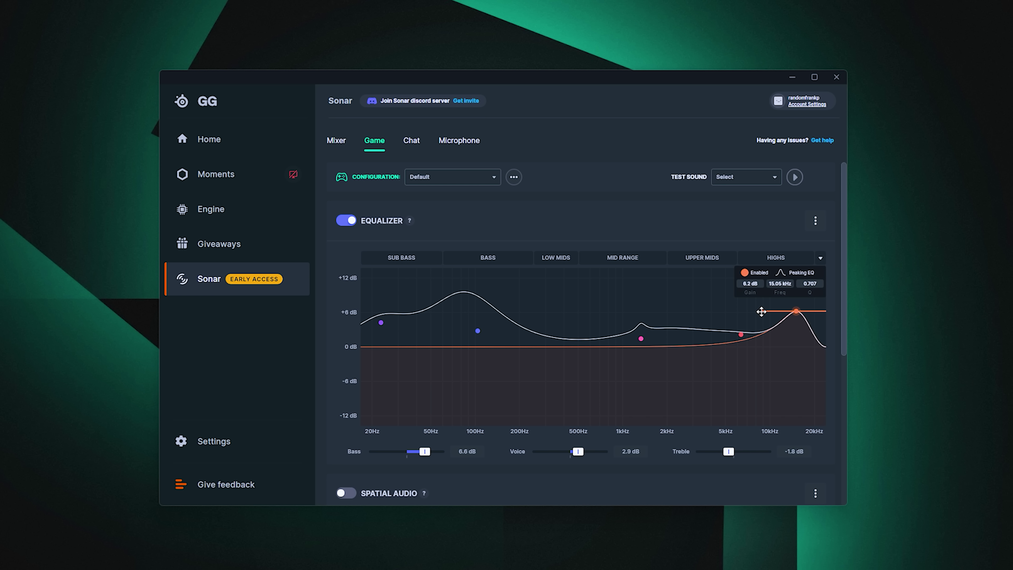
left_click_drag(742, 336, 767, 359)
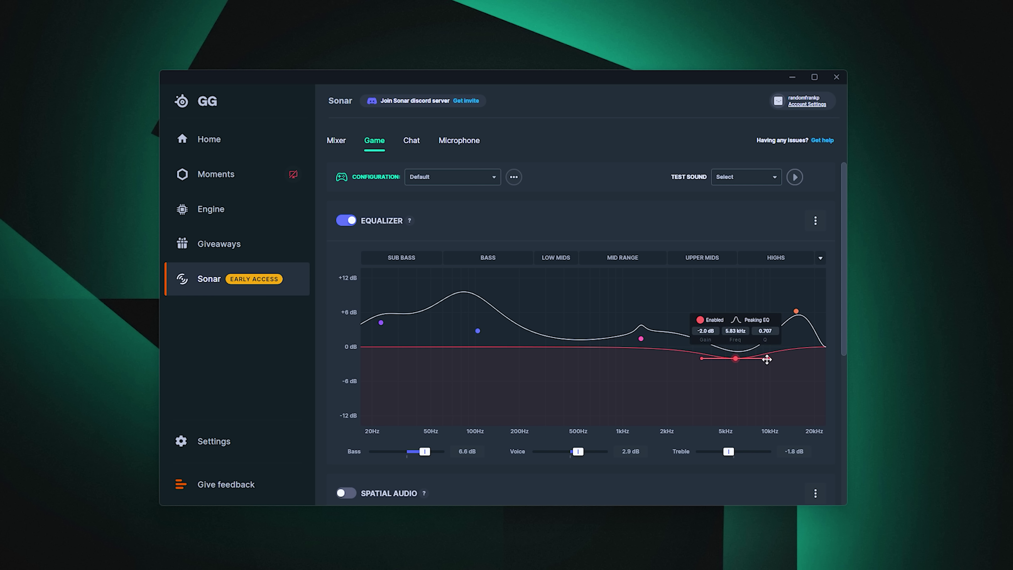
left_click_drag(642, 337, 586, 323)
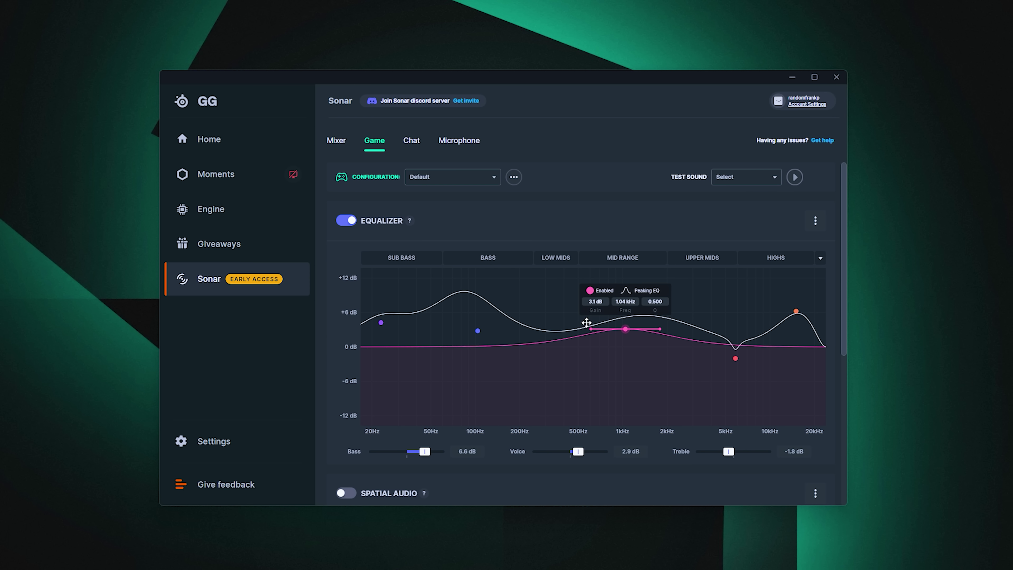
left_click_drag(478, 330, 492, 325)
left_click_drag(381, 322, 374, 303)
left_click(529, 344)
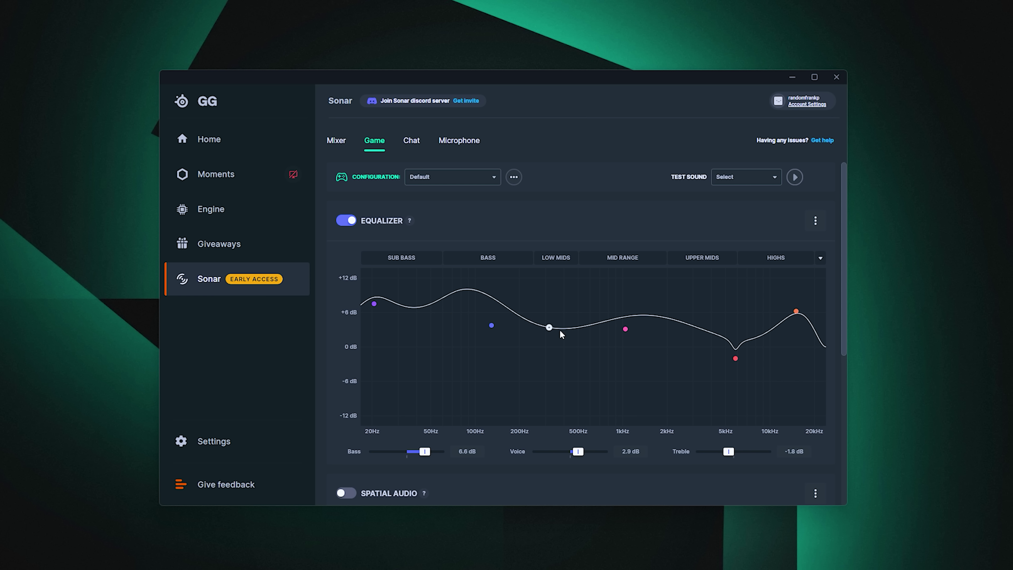
left_click_drag(845, 313, 846, 417)
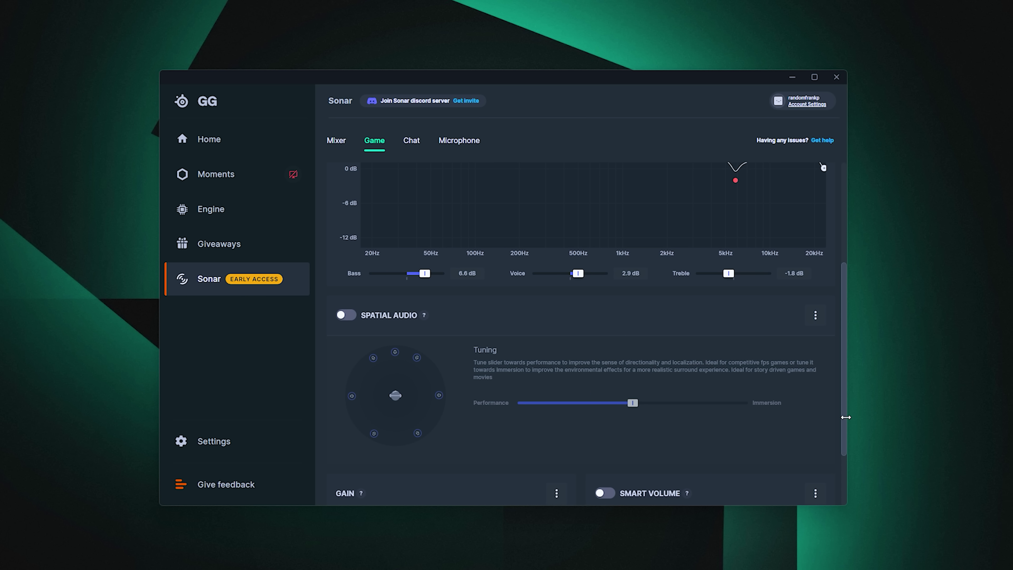
Turn on Spatial Audio and load the Apex Legends game preset
left_click(343, 315)
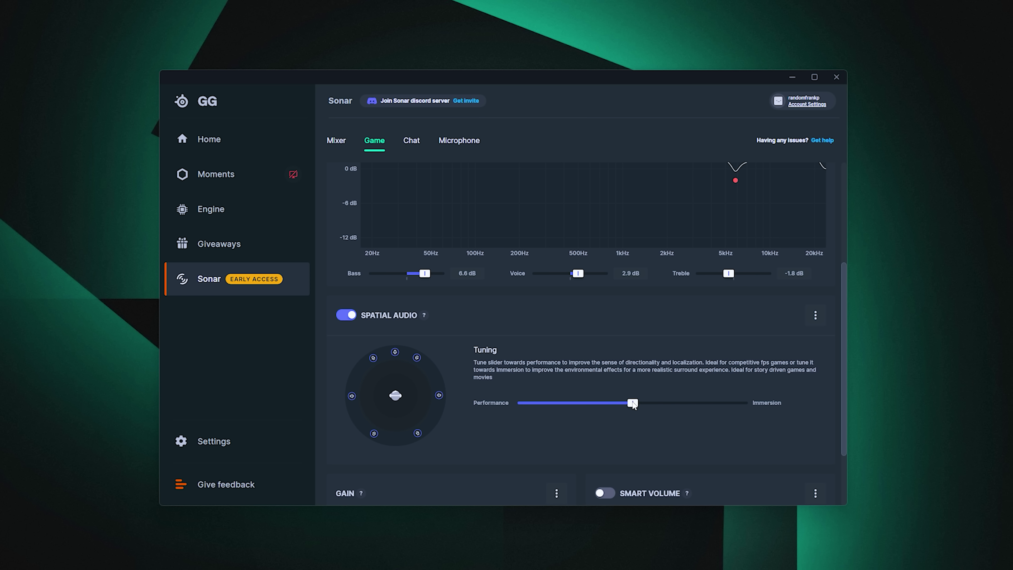
scroll(640, 353, "up", 3)
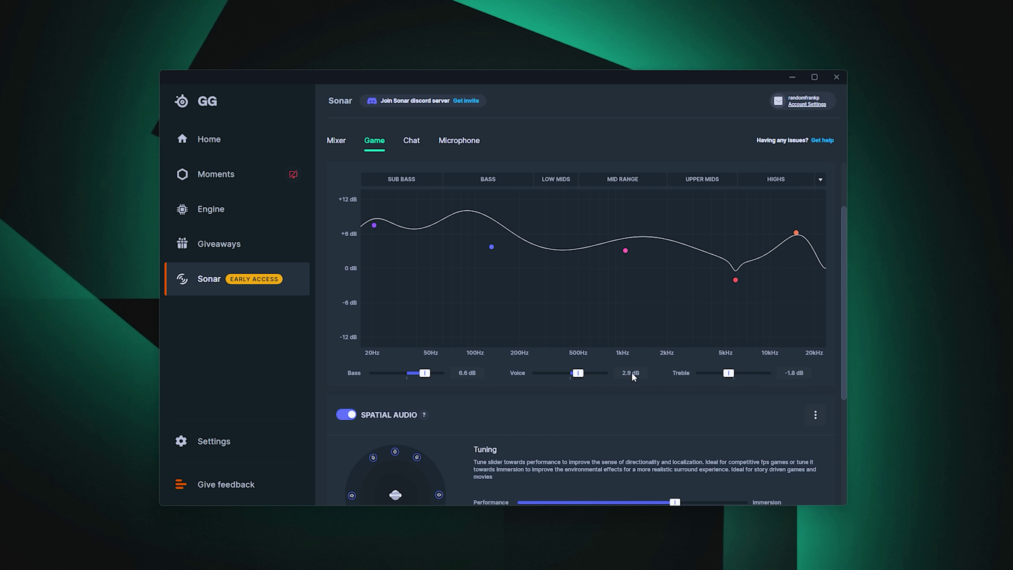
scroll(389, 191, "up", 3)
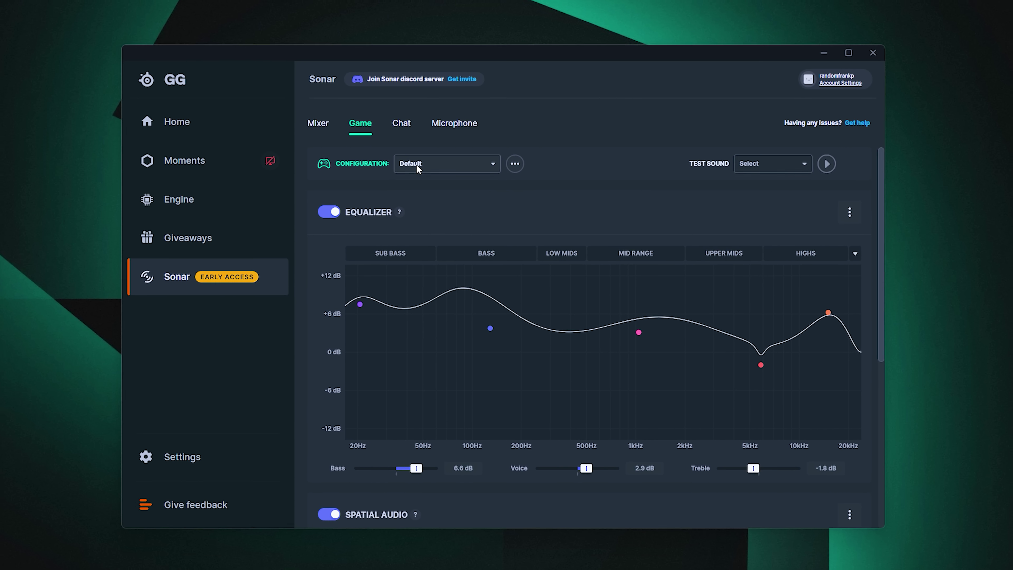
left_click(426, 178)
left_click(433, 198)
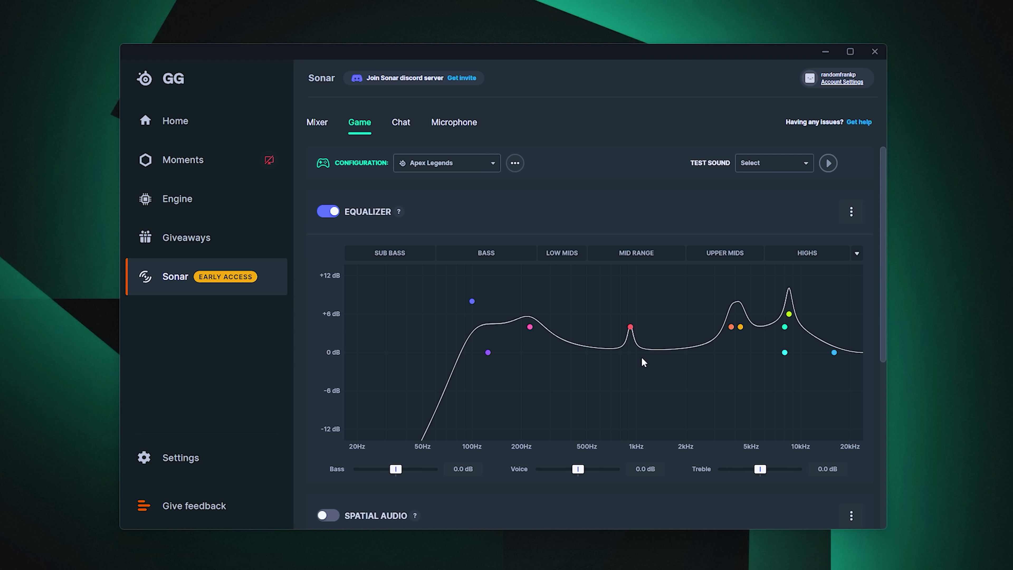
Try the Escape from Tarkov preset, settle on FPS Footsteps, then show the Chat audio settings
left_click(455, 163)
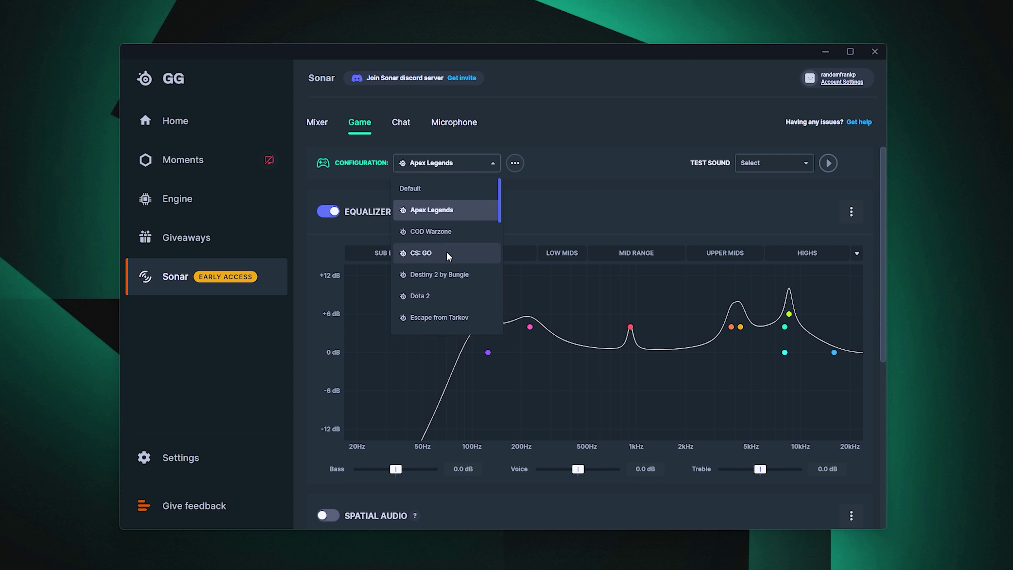
scroll(447, 296, "down", 2)
left_click(444, 272)
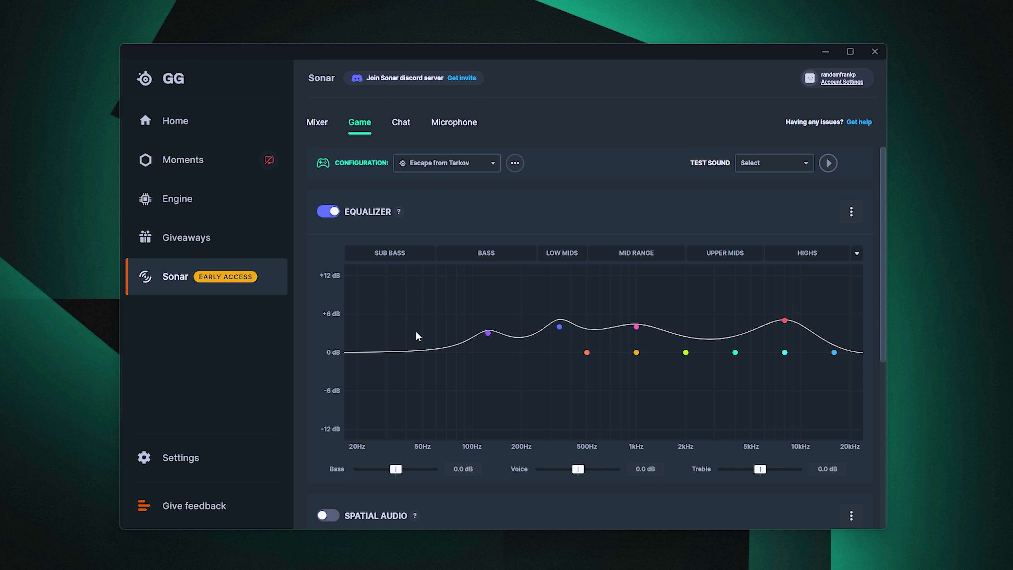
left_click(468, 168)
scroll(463, 255, "down", 3)
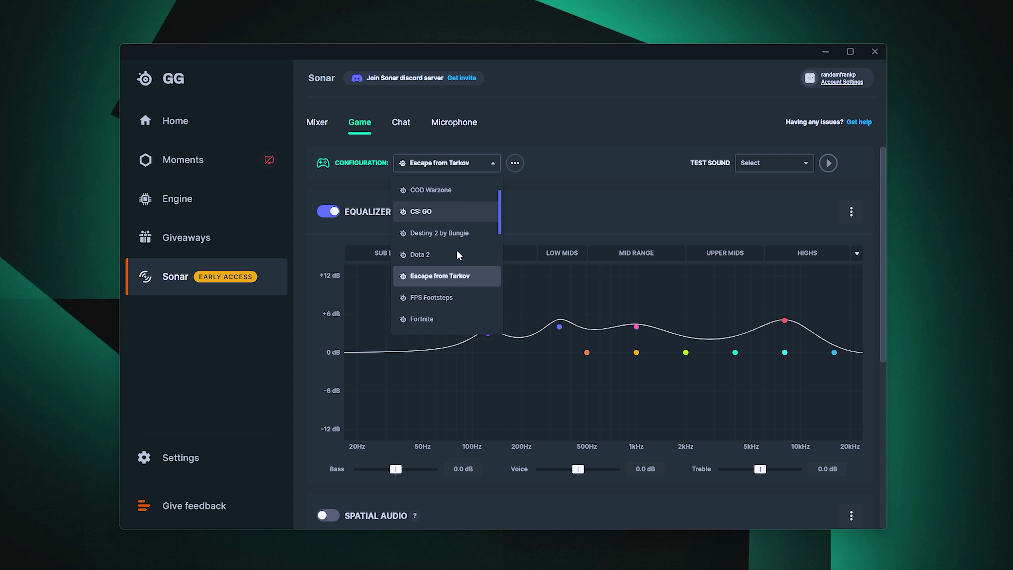
left_click(461, 288)
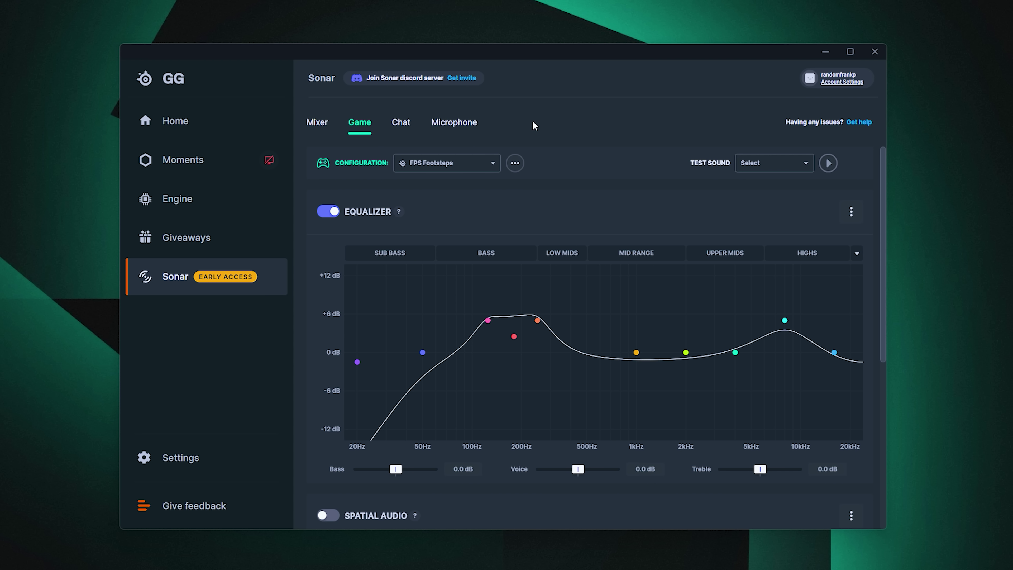
left_click(400, 123)
scroll(441, 310, "down", 4)
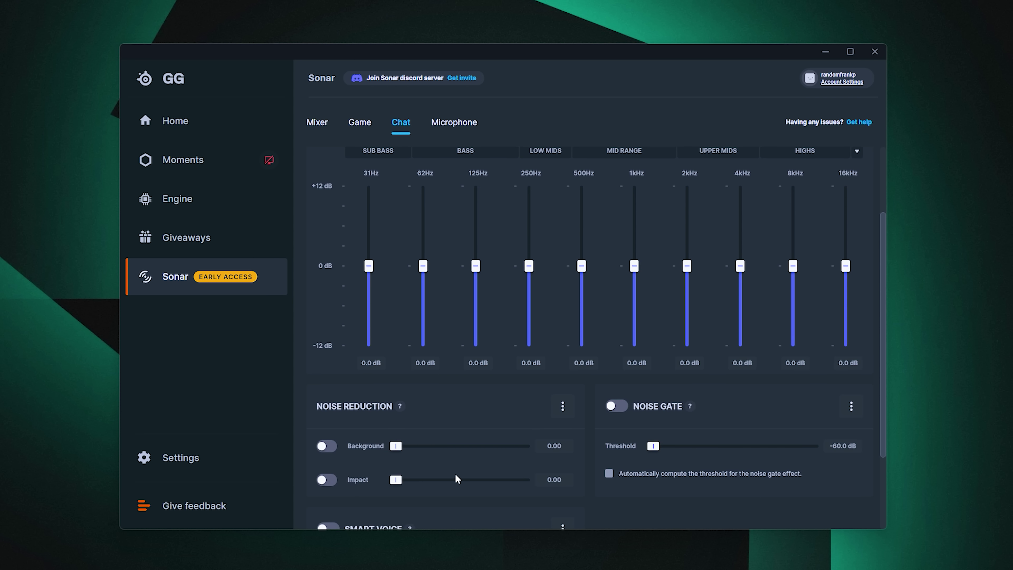
Scroll through the Sonar Chat page, then switch to the Mixer page
scroll(473, 498, "down", 2)
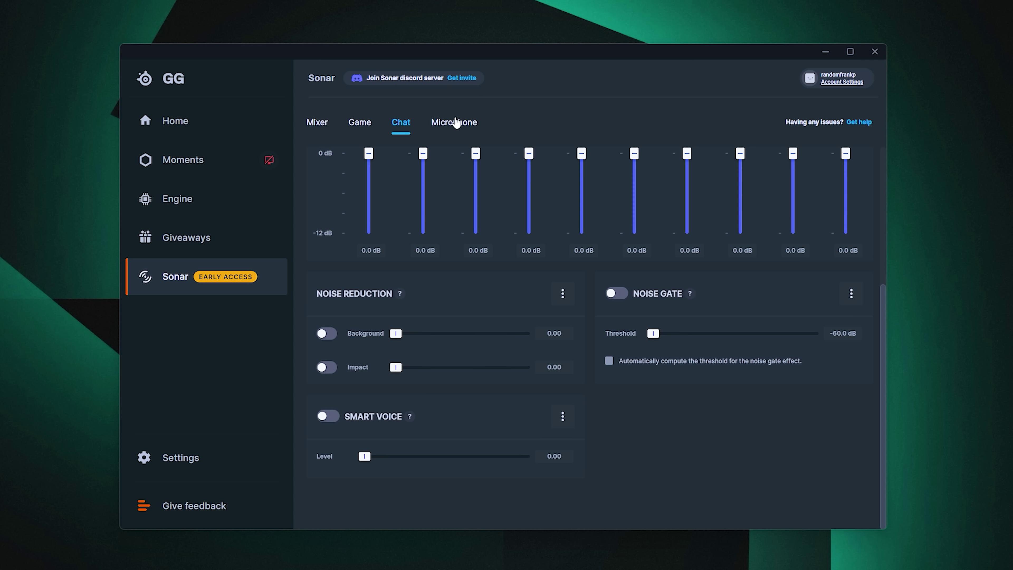
scroll(485, 432, "up", 5)
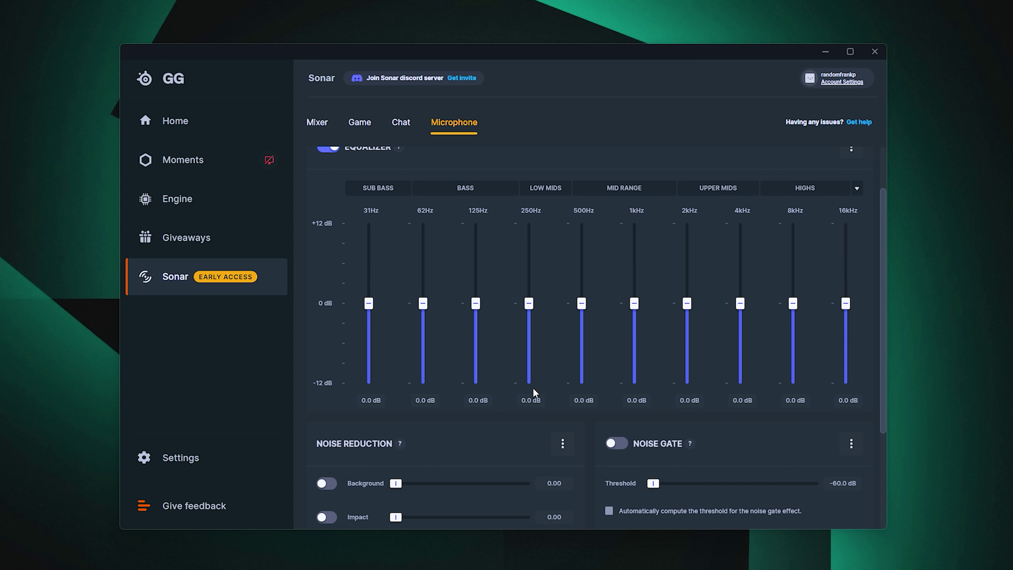
left_click(318, 125)
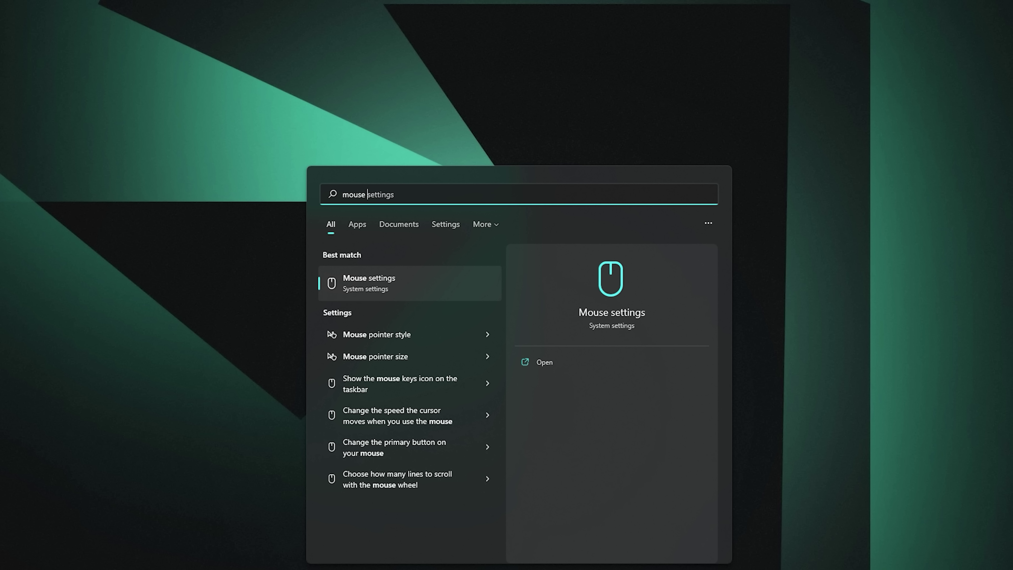
Uncheck Enhance pointer precision in Mouse Properties' Pointer Options and apply the change
left_click(395, 280)
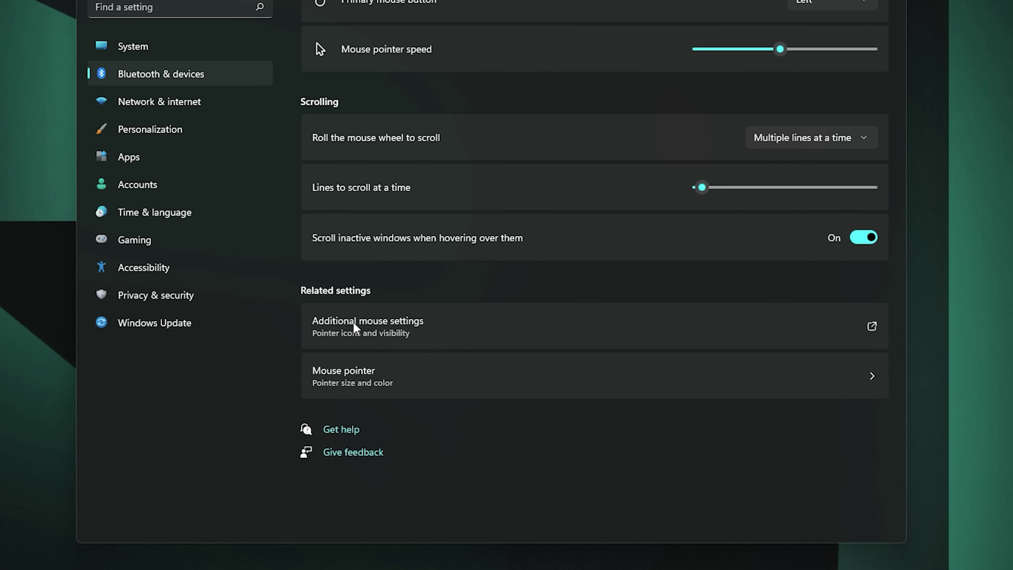
left_click(389, 362)
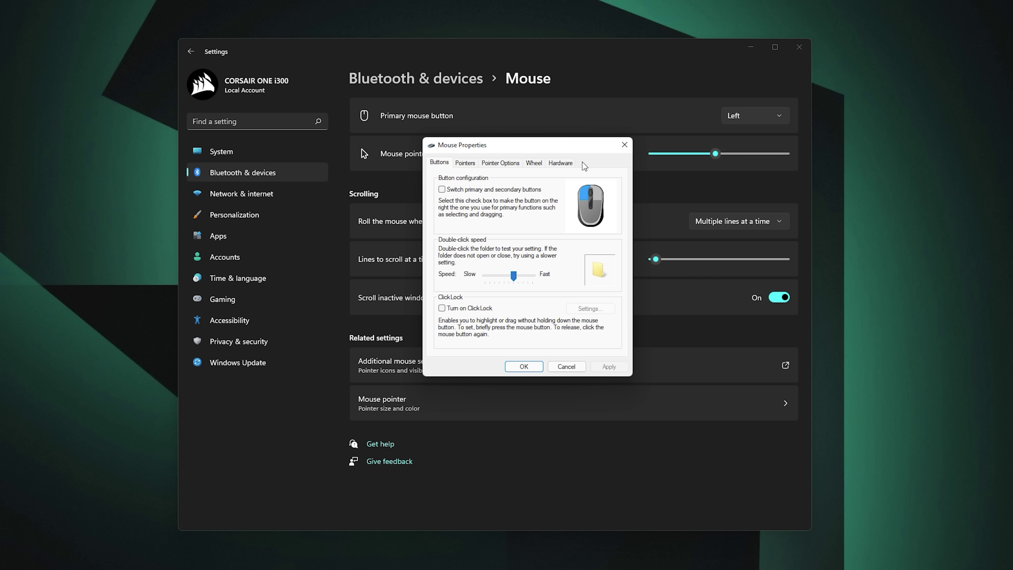
left_click(465, 163)
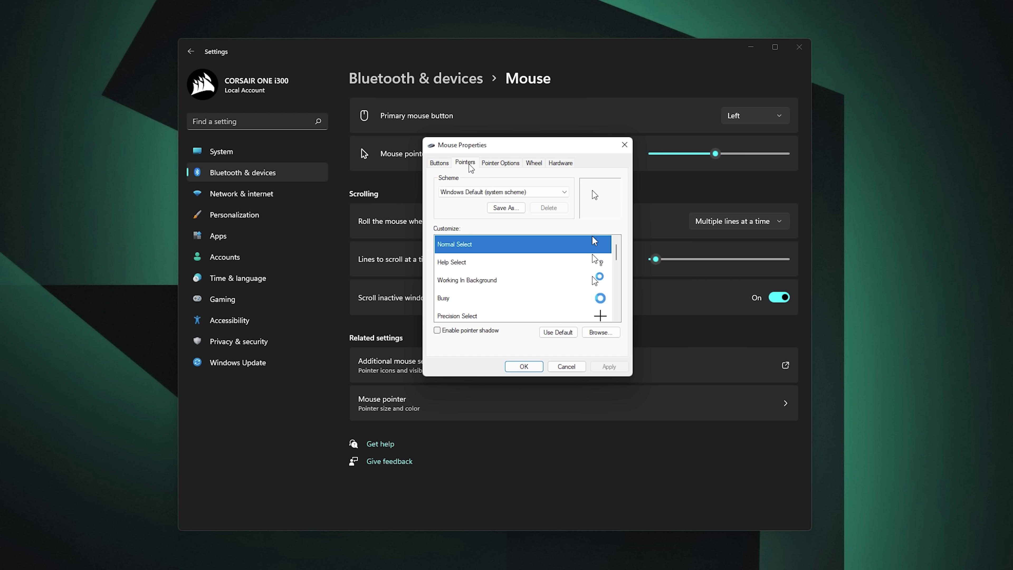
left_click(504, 164)
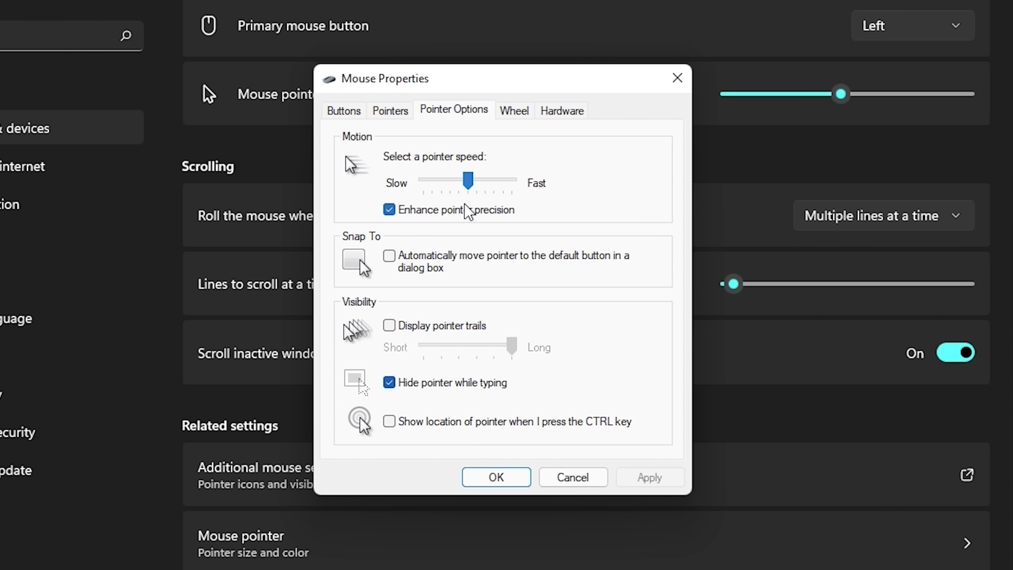
left_click(444, 210)
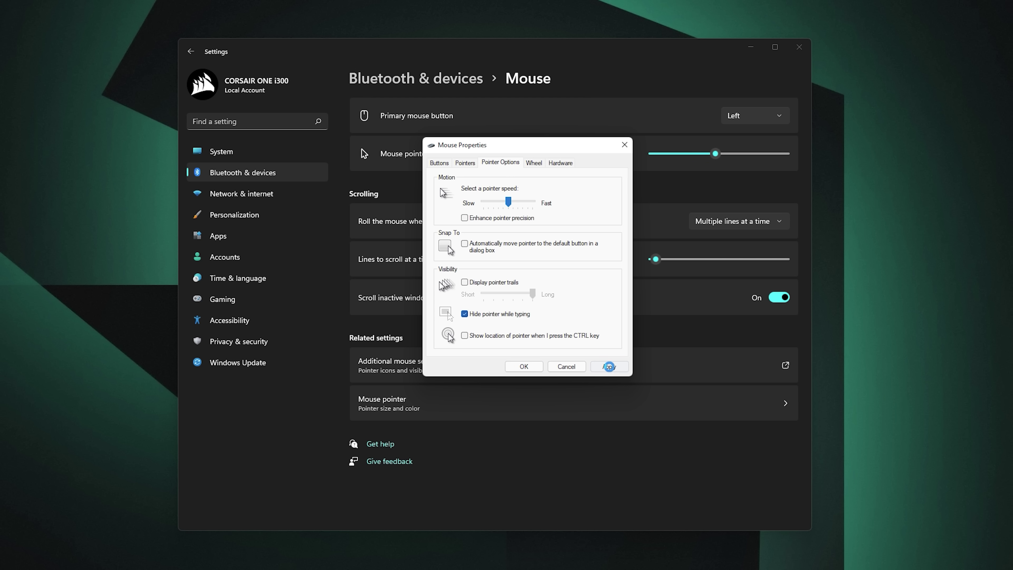
left_click(612, 366)
left_click(510, 367)
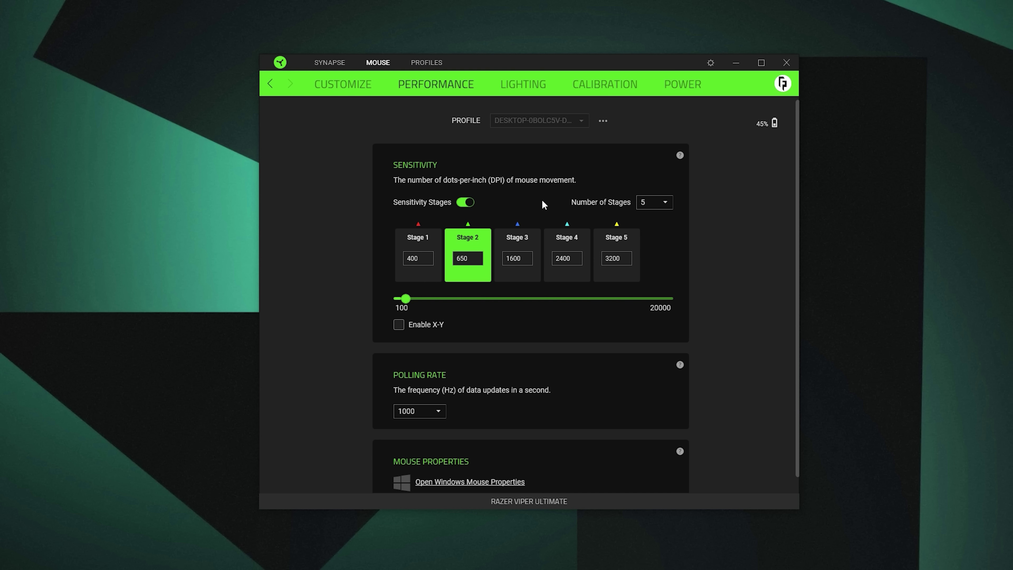
Set Synapse Stage 3 DPI to 1700 and Battlefield 2042 soldier mouse aim sensitivity to 77
left_click(414, 242)
left_click(464, 240)
left_click(518, 242)
left_click(576, 242)
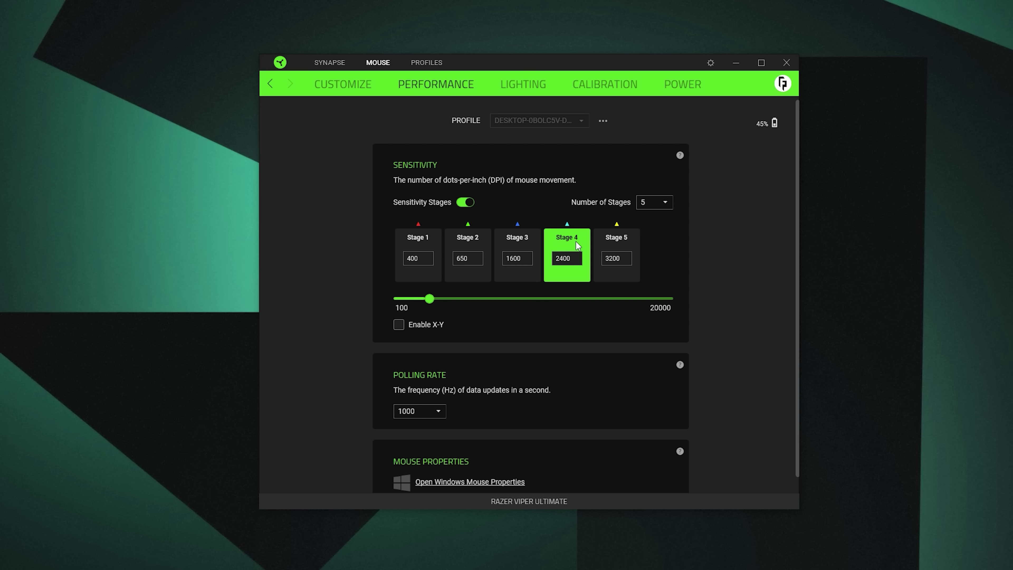
left_click(621, 247)
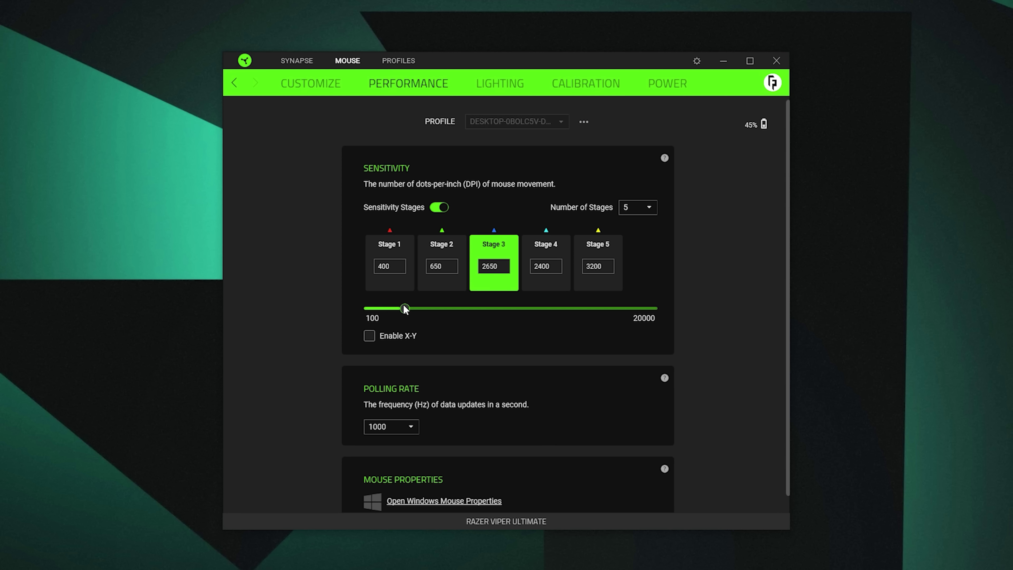
left_click_drag(368, 308, 477, 313)
left_click_drag(409, 311, 390, 312)
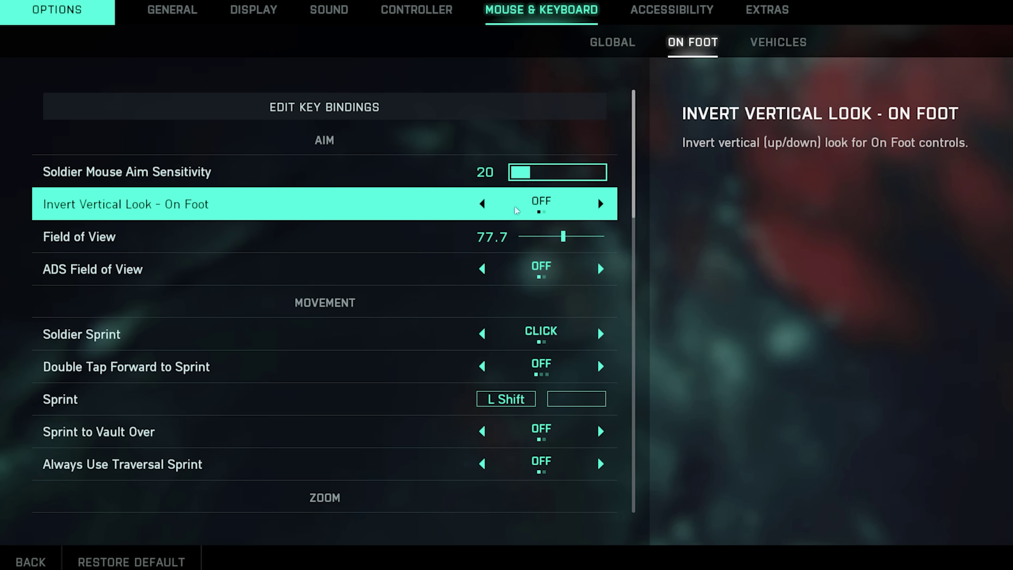
left_click_drag(530, 172, 558, 179)
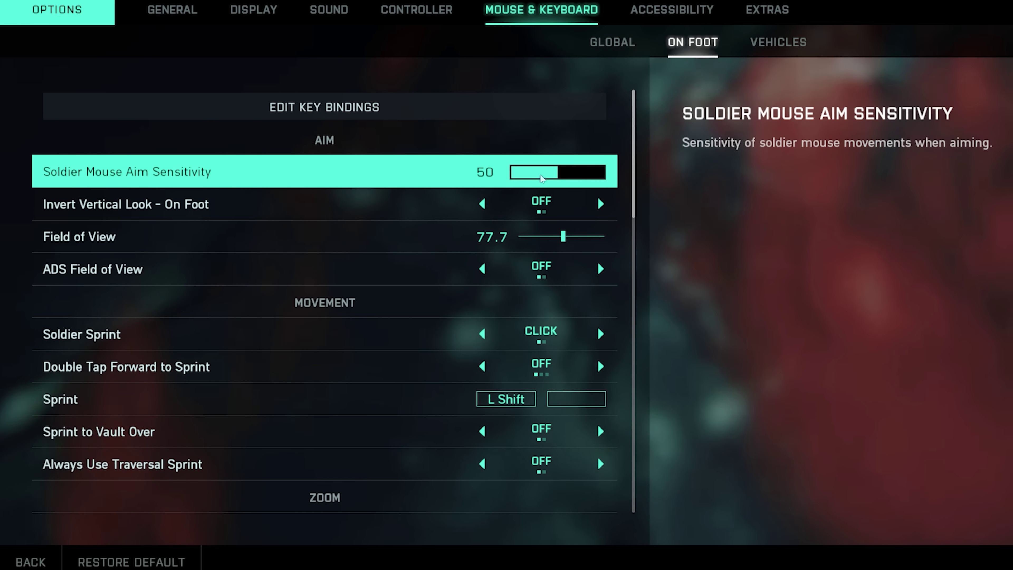
Drag the On Foot Field of View slider up to 90
left_click_drag(563, 236, 585, 236)
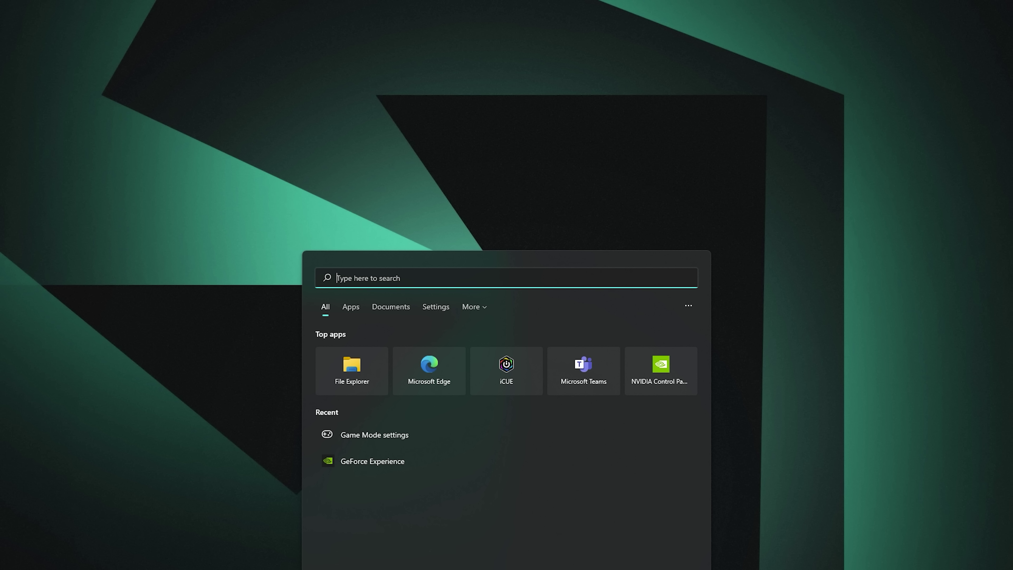
Search Windows for 'game' and open the Game Mode settings page
type("game")
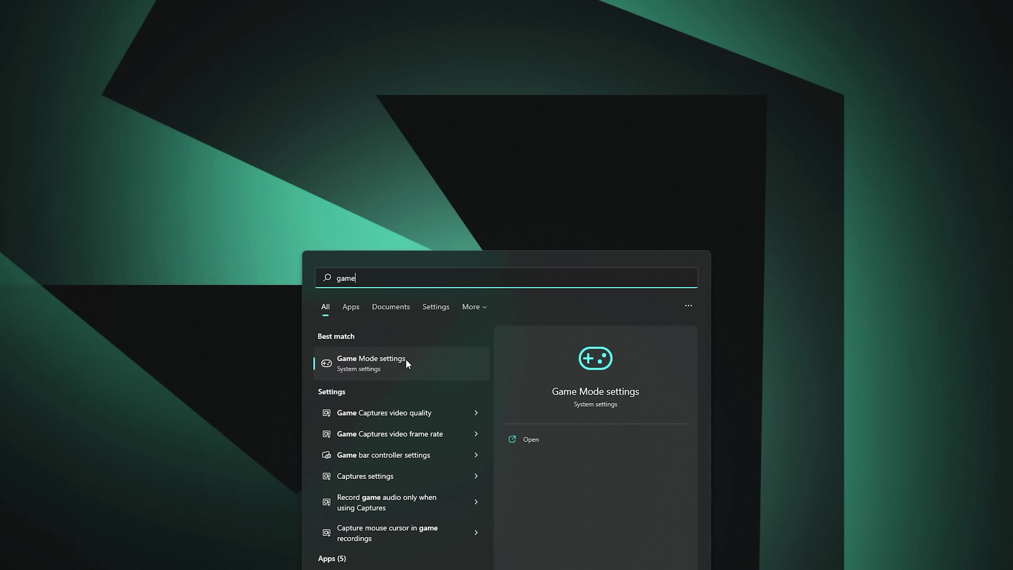
left_click(423, 364)
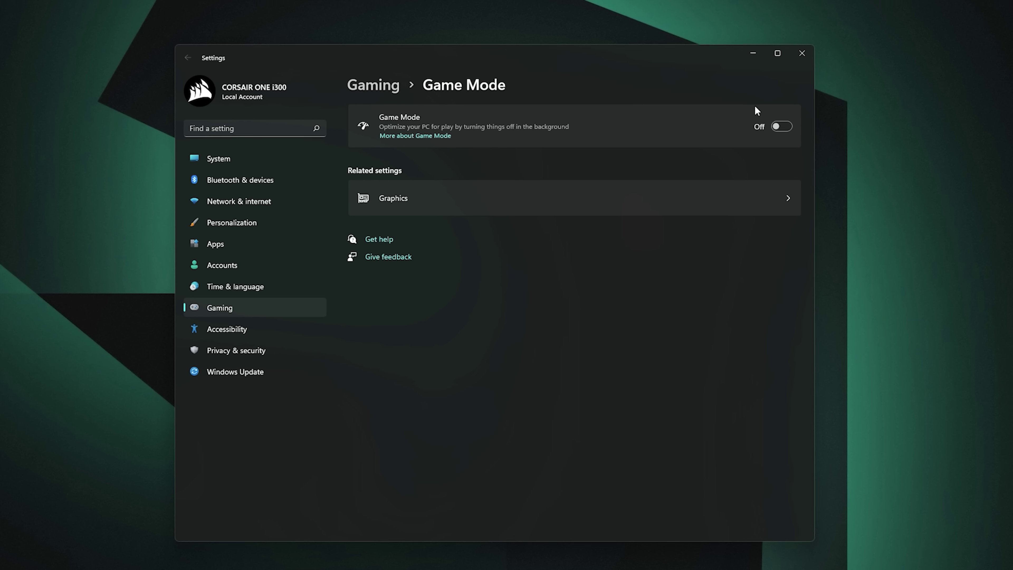